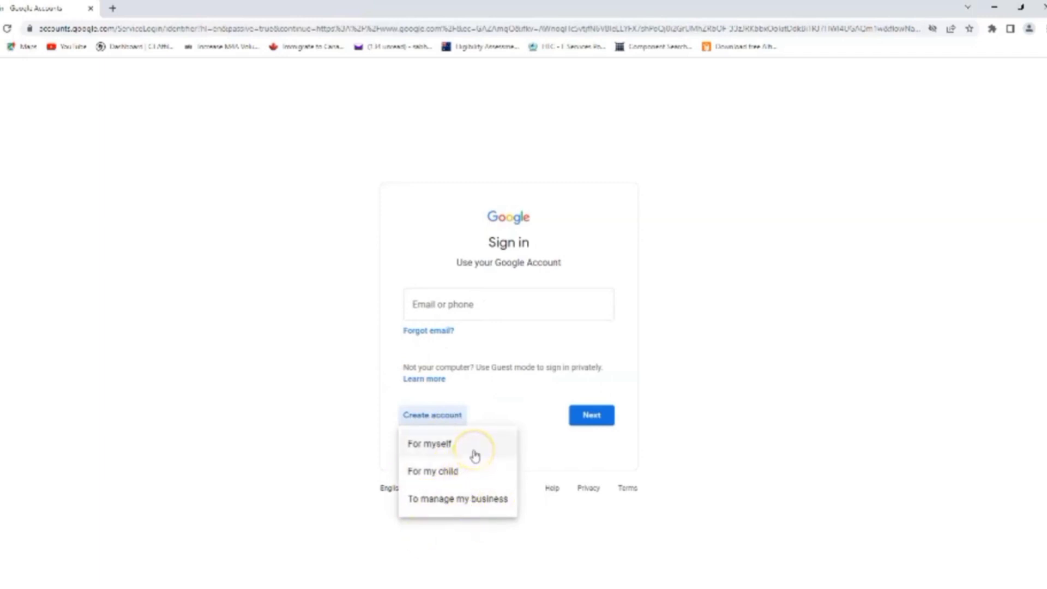
# Begin creating a new Google account with the For myself option
pyautogui.click(422, 447)
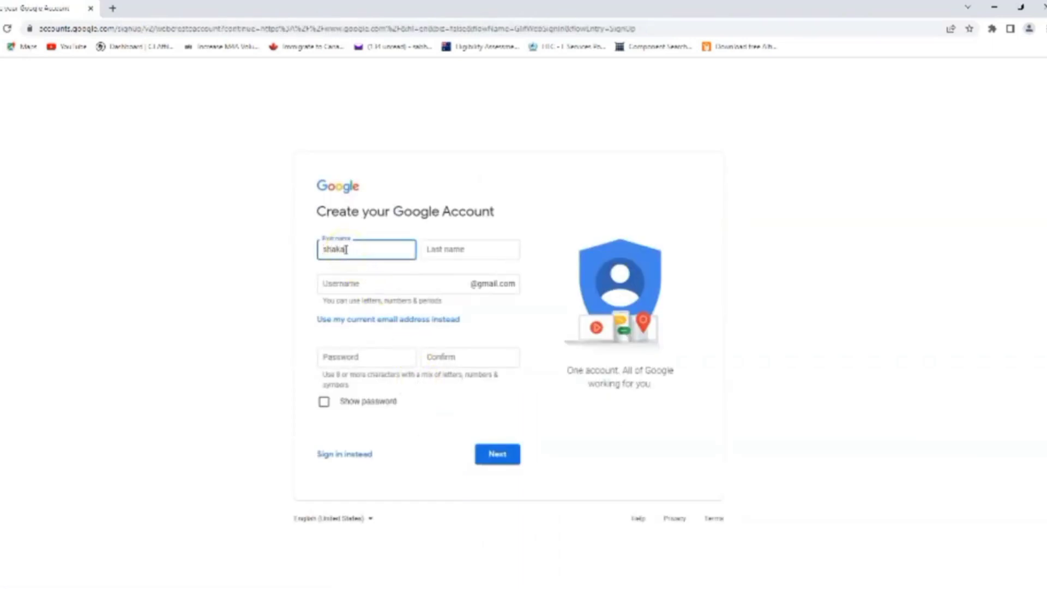
# Enter the last name, a username, and a matching password and confirmation, then submit them
pyautogui.click(446, 252)
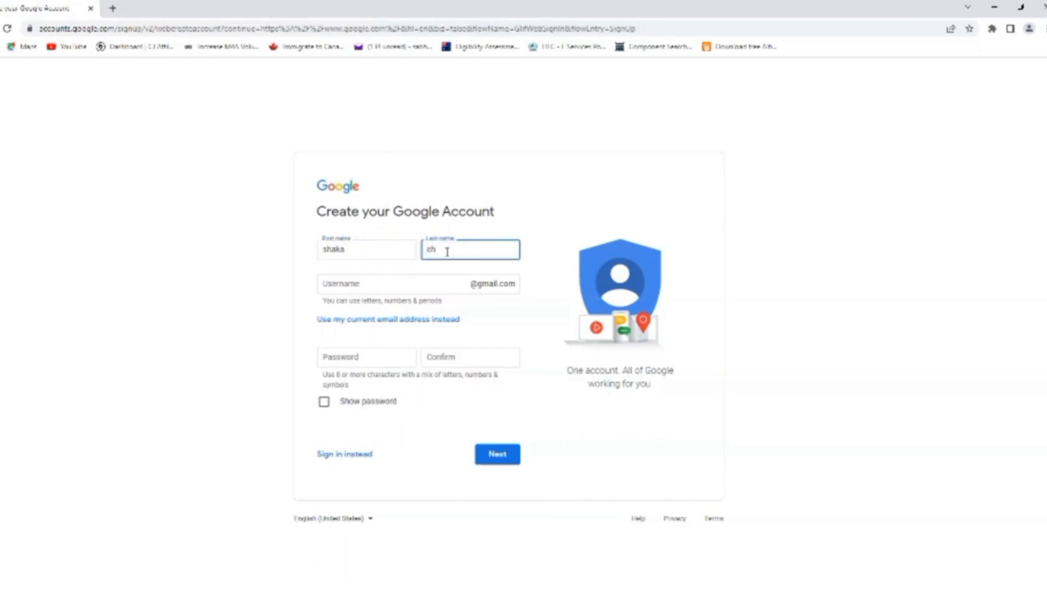
pyautogui.click(397, 280)
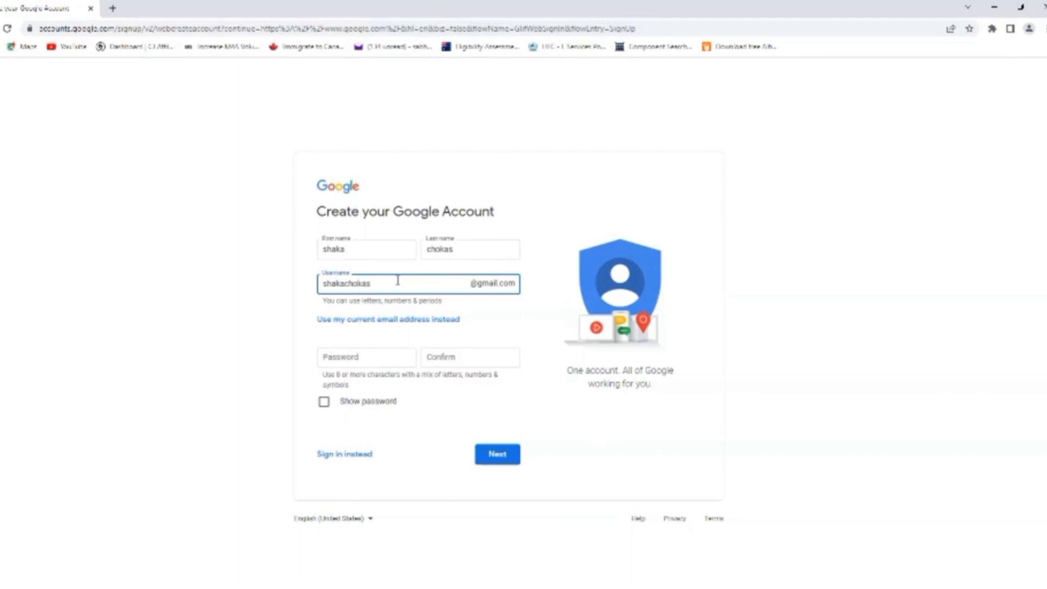
pyautogui.click(356, 357)
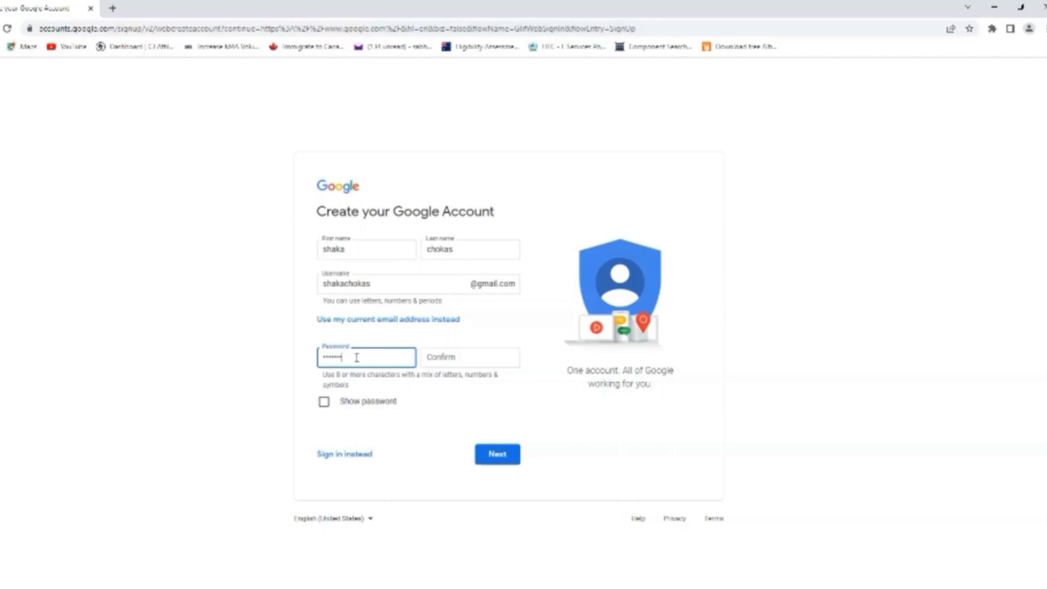
pyautogui.click(440, 356)
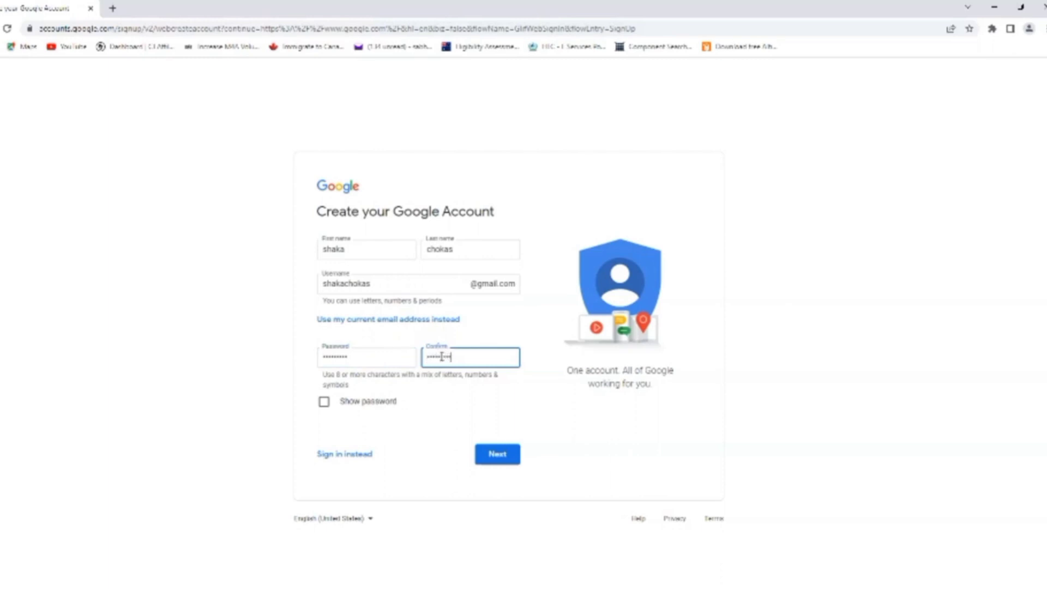
pyautogui.click(499, 460)
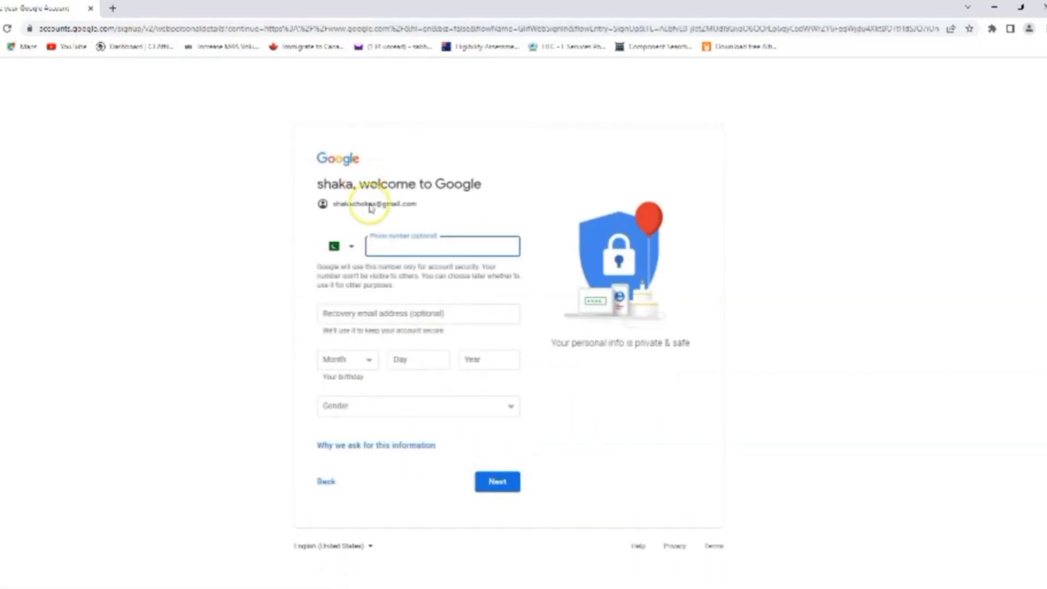
# Enter a phone number with Pakistan kept as the country code, skipping recovery email
pyautogui.click(389, 248)
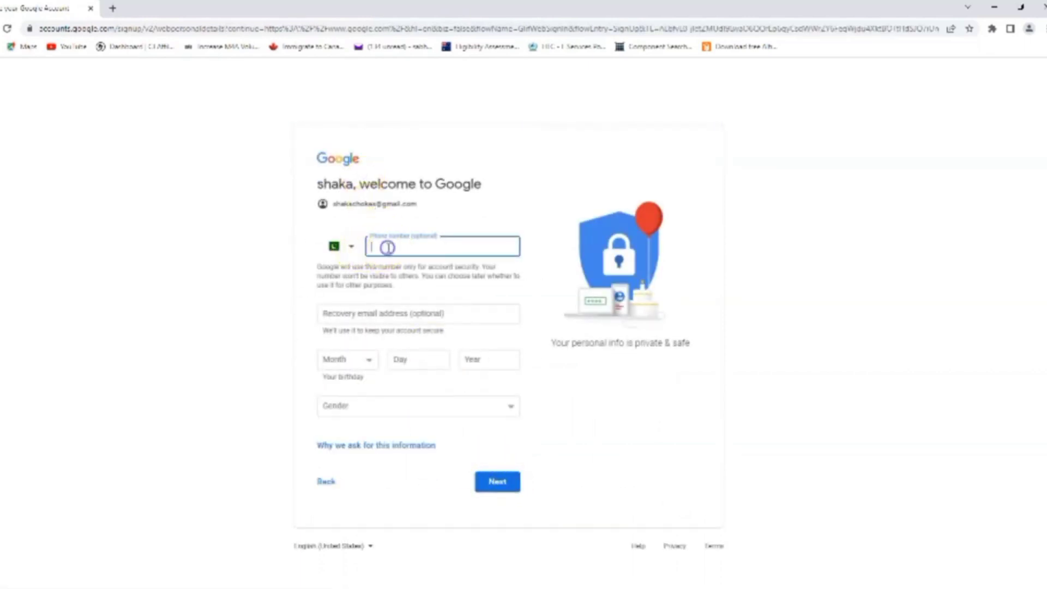
pyautogui.click(354, 247)
pyautogui.click(356, 249)
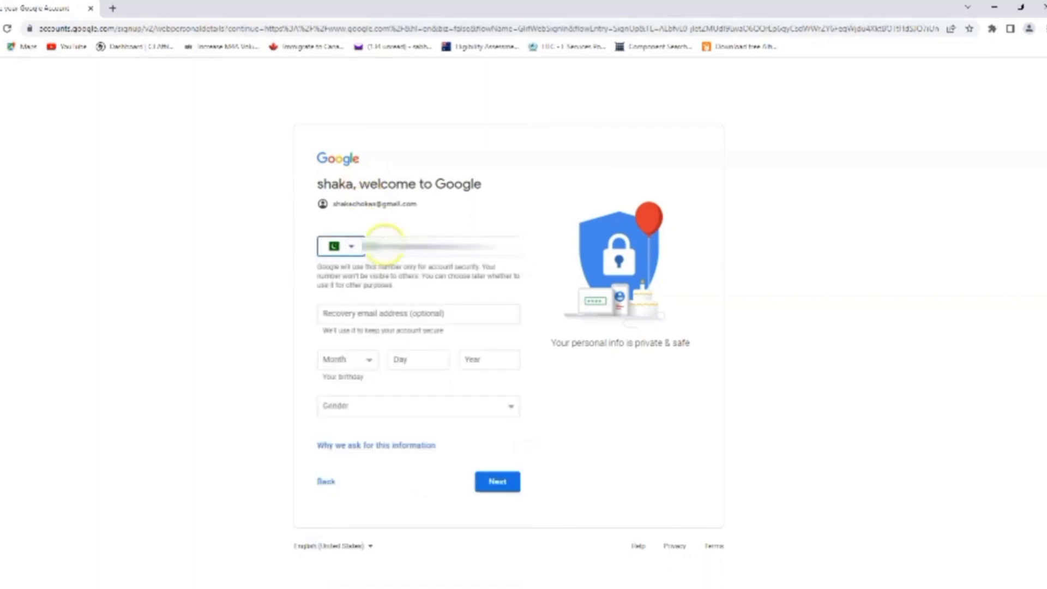
pyautogui.click(384, 244)
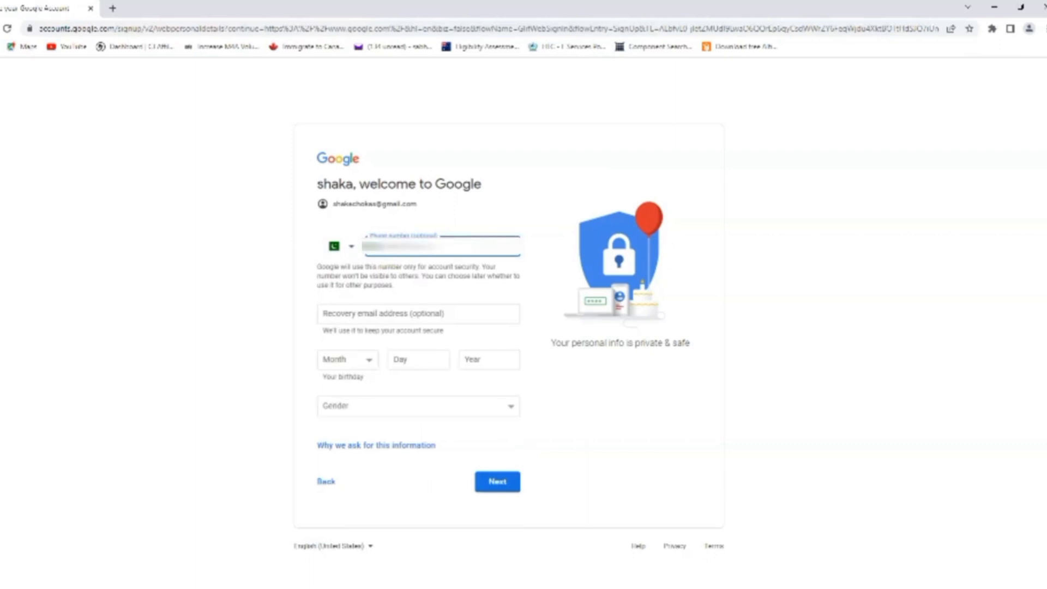
pyautogui.click(408, 315)
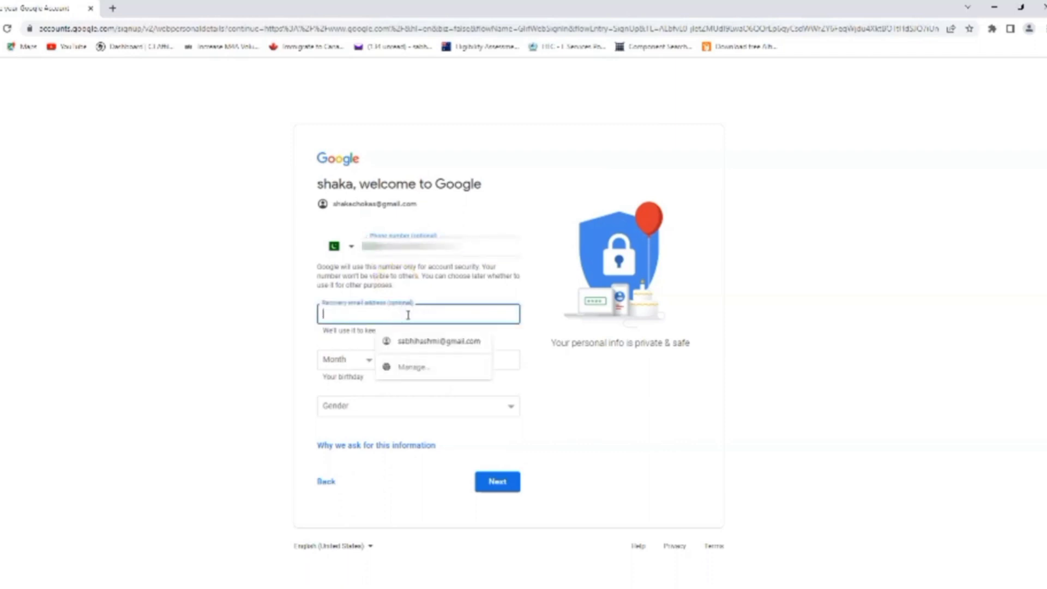
# Set the birthday to January 15, 2004 and gender to Male, then submit
pyautogui.click(343, 360)
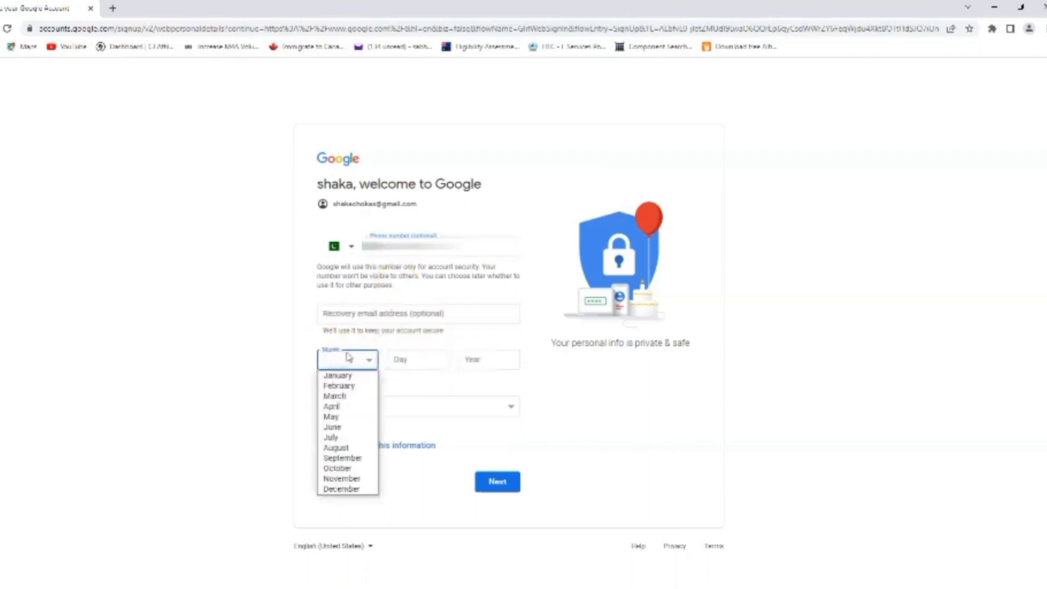
pyautogui.click(340, 378)
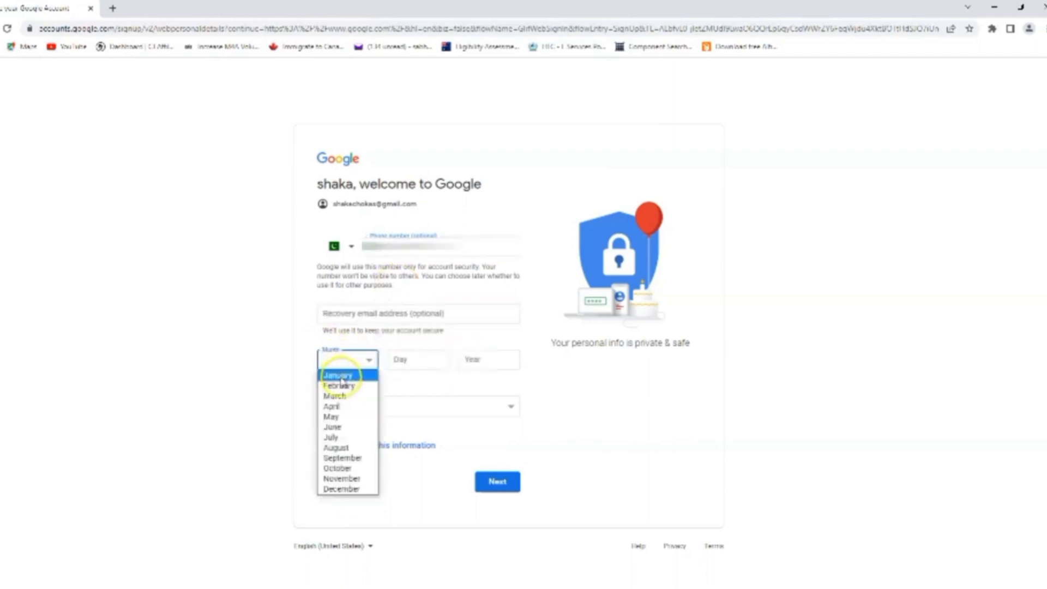
pyautogui.click(439, 362)
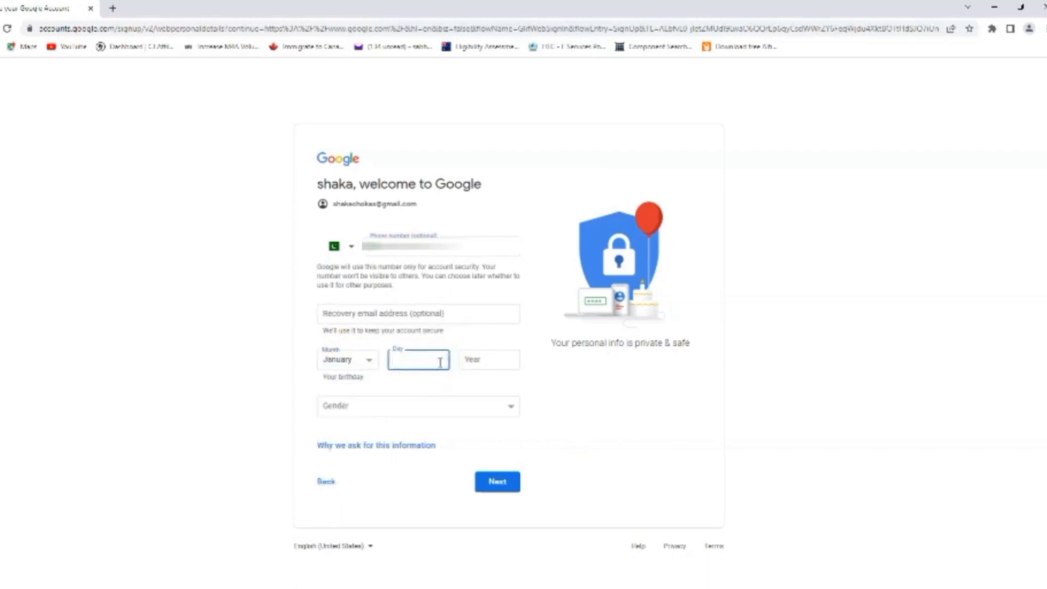
pyautogui.click(493, 363)
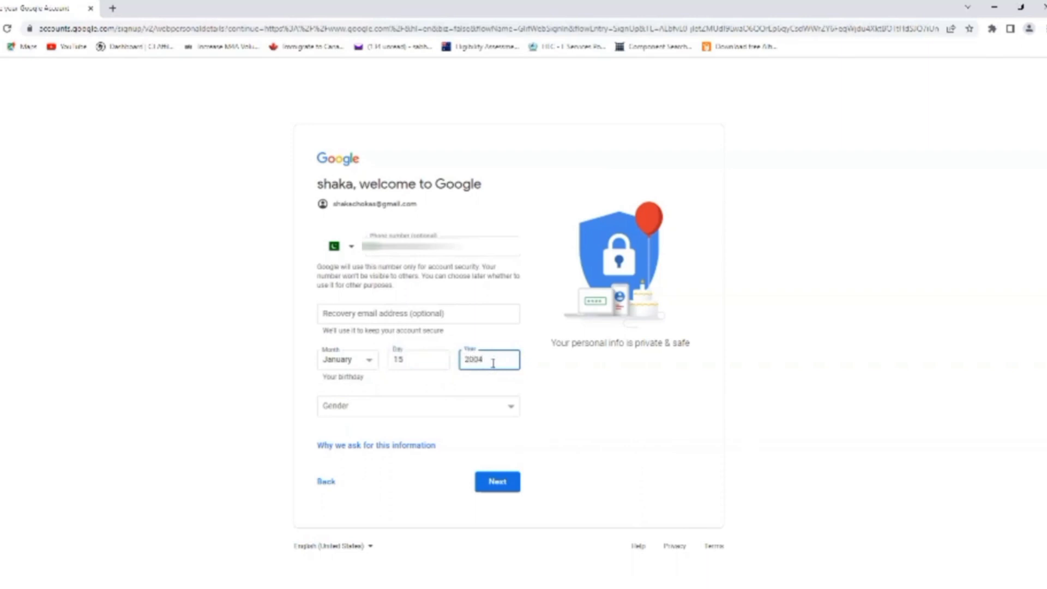
pyautogui.click(428, 406)
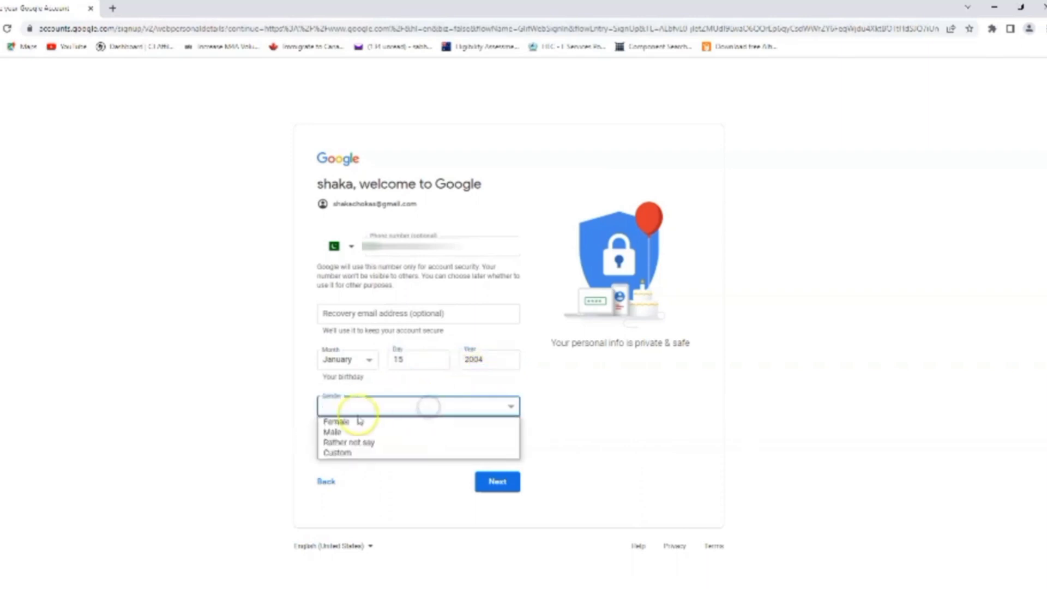
pyautogui.click(333, 432)
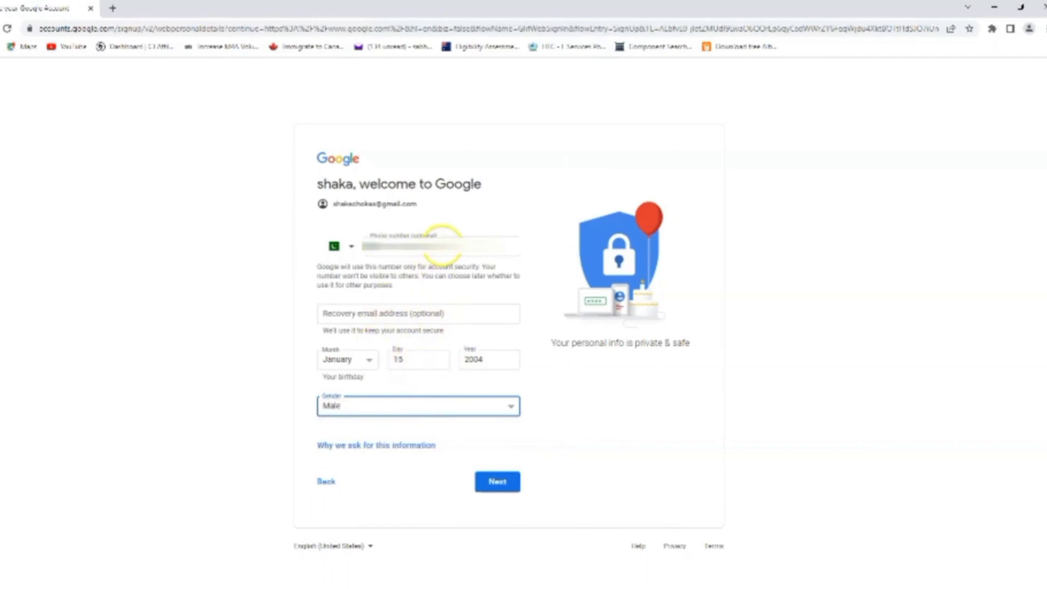
pyautogui.click(504, 489)
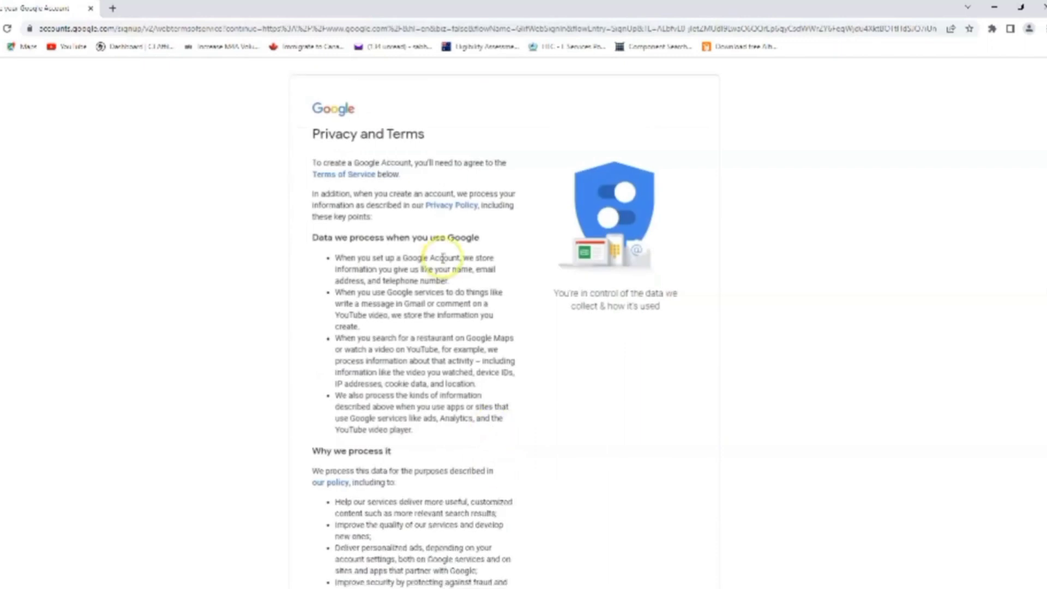
# Review the personalization settings under More options, then agree to the Privacy and Terms
pyautogui.scroll(-8, 443, 258)
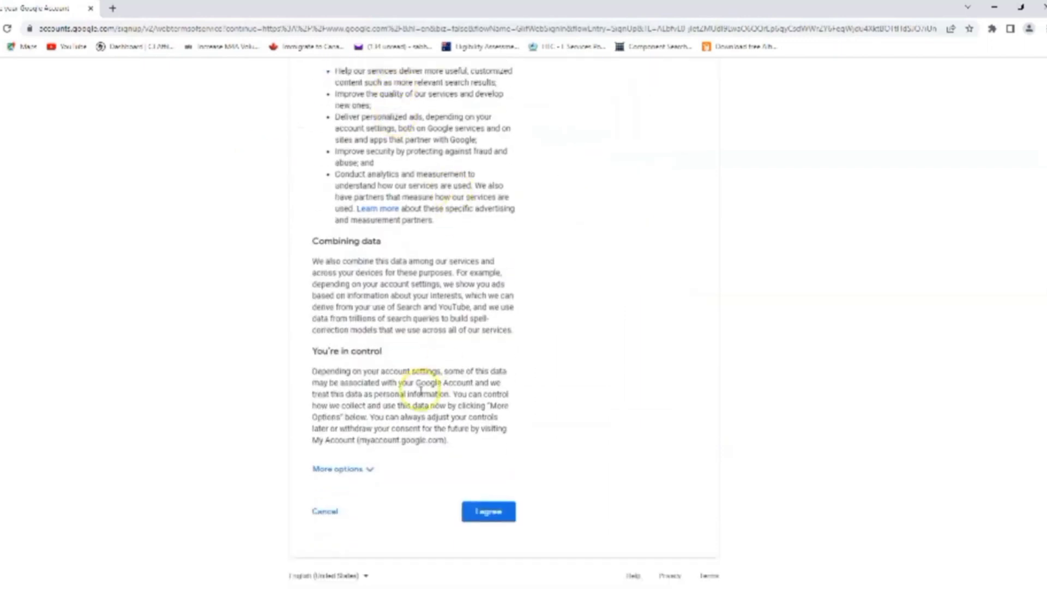
pyautogui.click(369, 469)
pyautogui.scroll(-7, 382, 457)
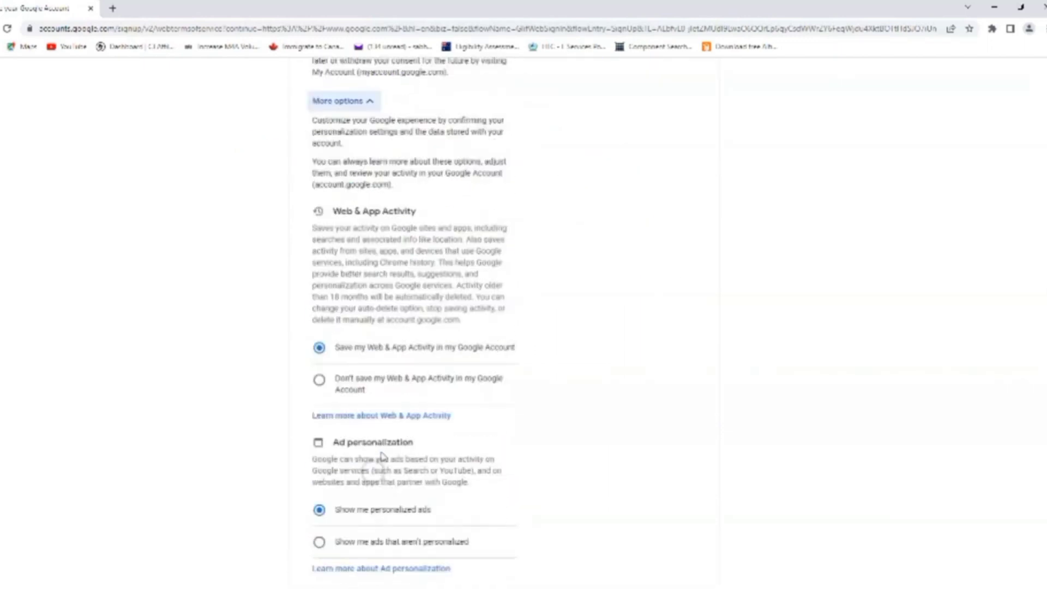
pyautogui.scroll(-6, 381, 456)
pyautogui.scroll(2, 380, 456)
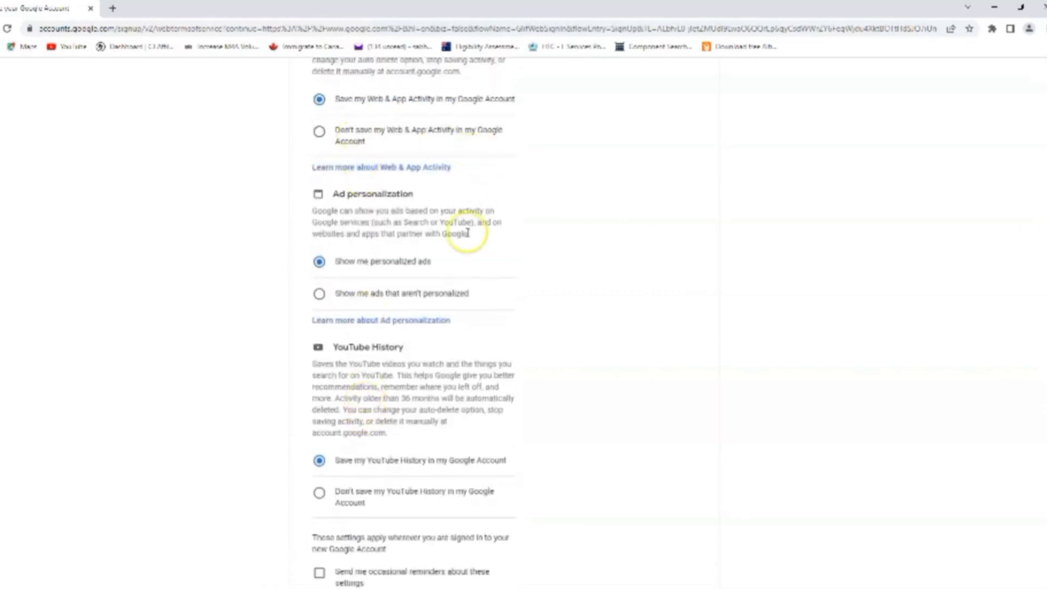
pyautogui.scroll(-2, 468, 233)
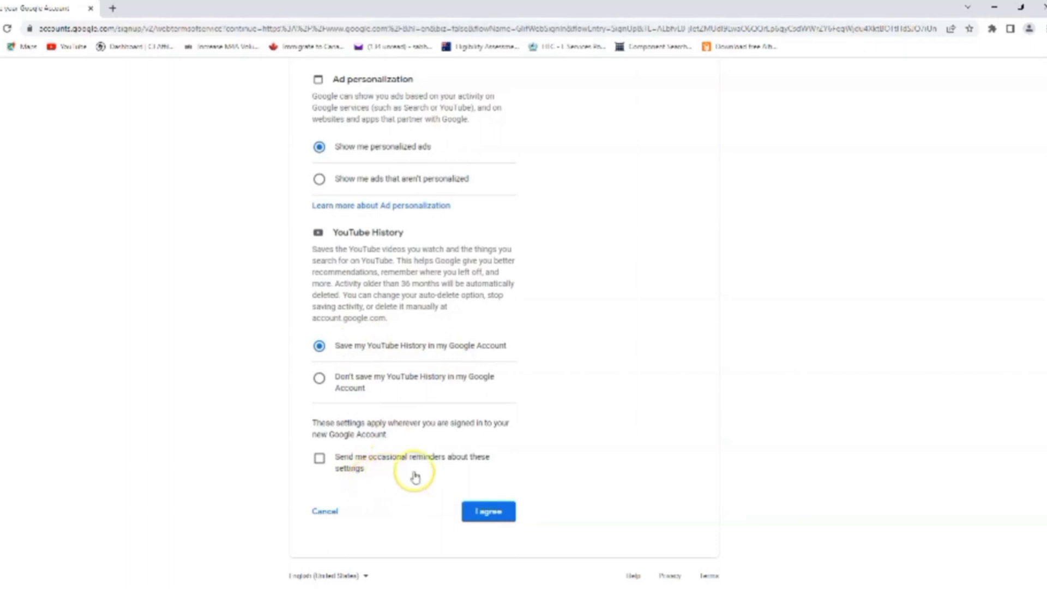
pyautogui.click(491, 512)
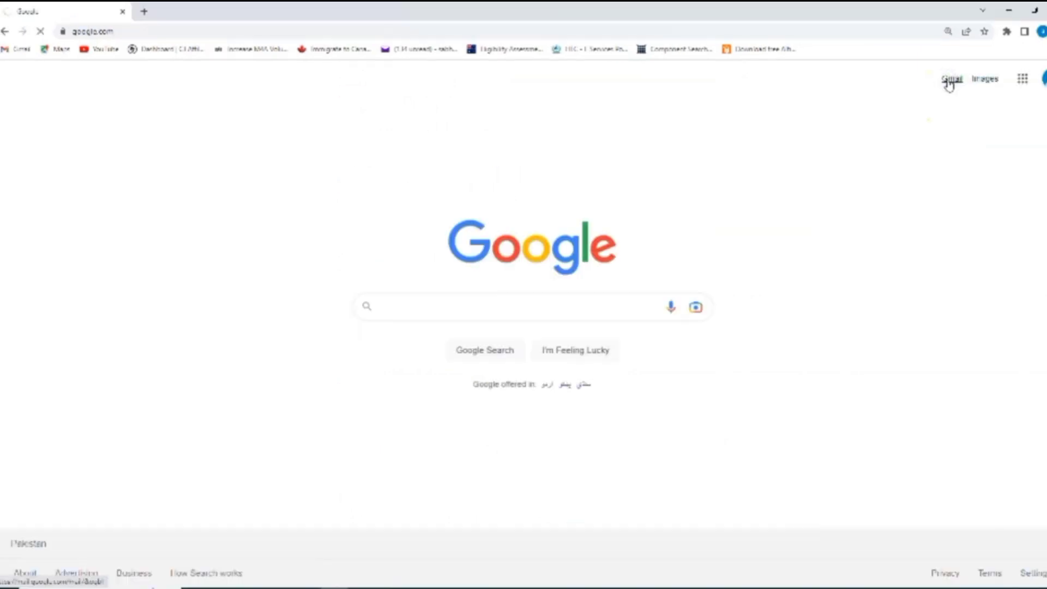
# View the new account's Gmail inbox, return to Google, and glance at the apps grid
pyautogui.click(950, 81)
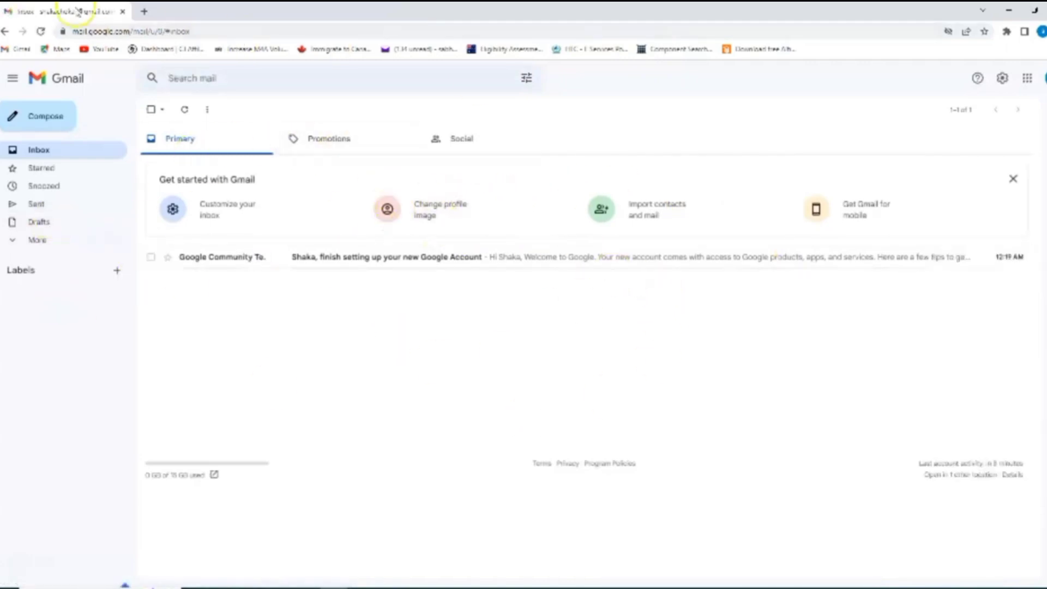
pyautogui.click(6, 31)
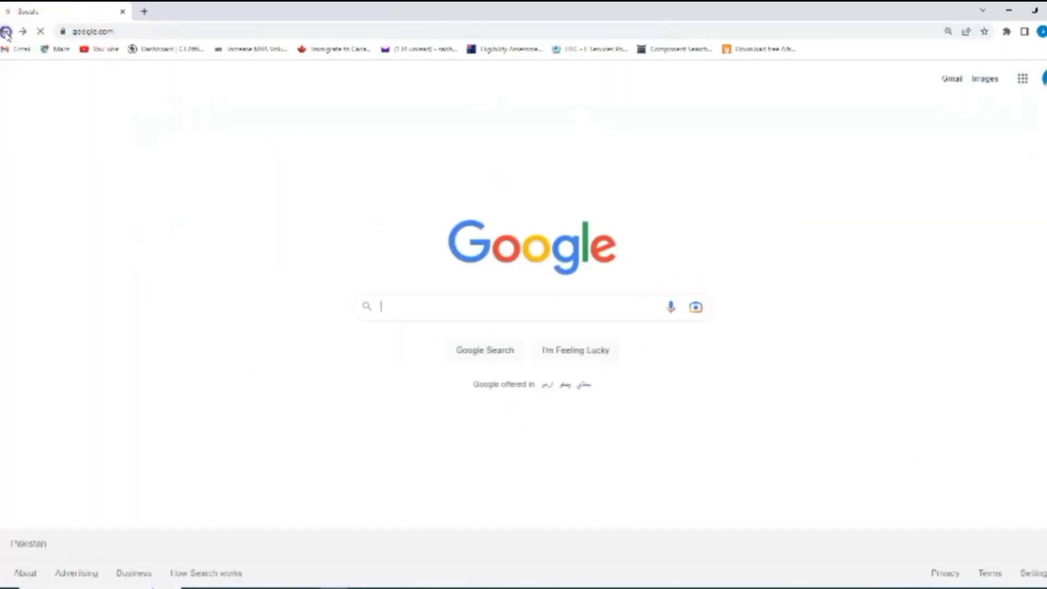
pyautogui.click(1021, 81)
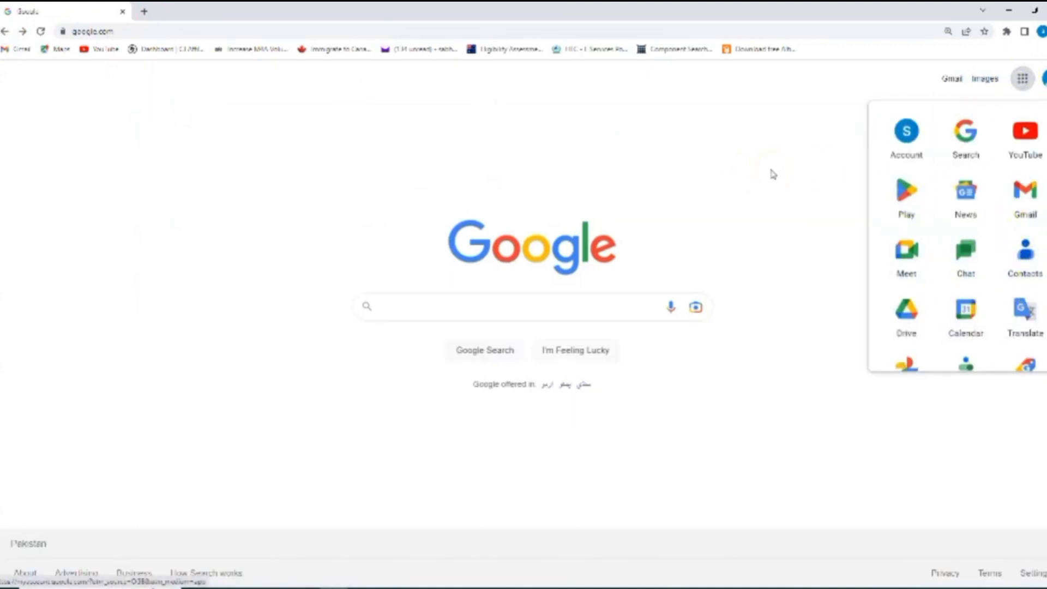
pyautogui.click(770, 170)
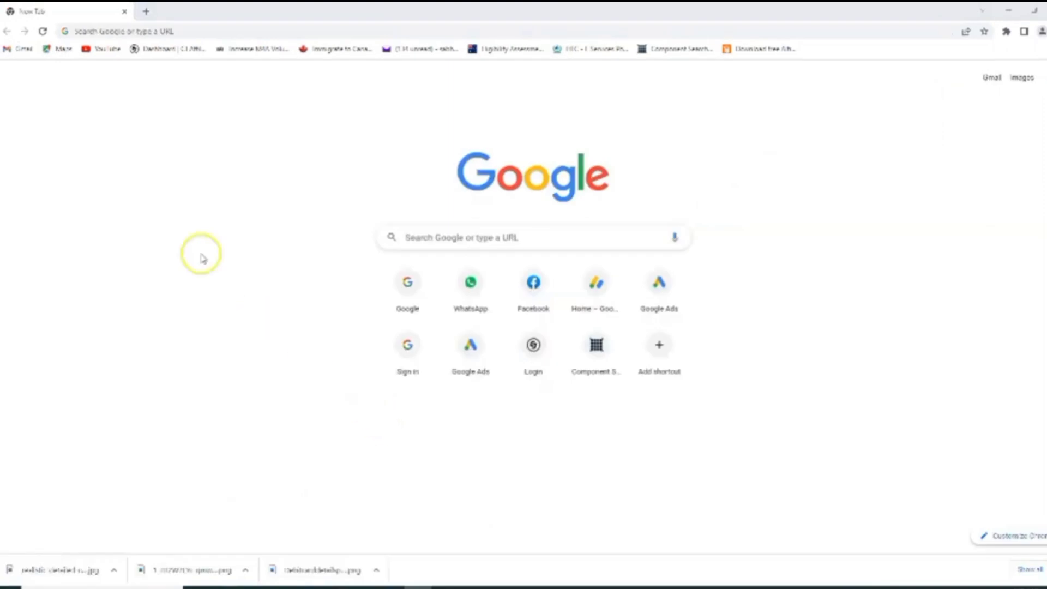
# Load ads.google.com/intl/en_PK/home/, sign in, and choose New Google Ads account
pyautogui.click(121, 31)
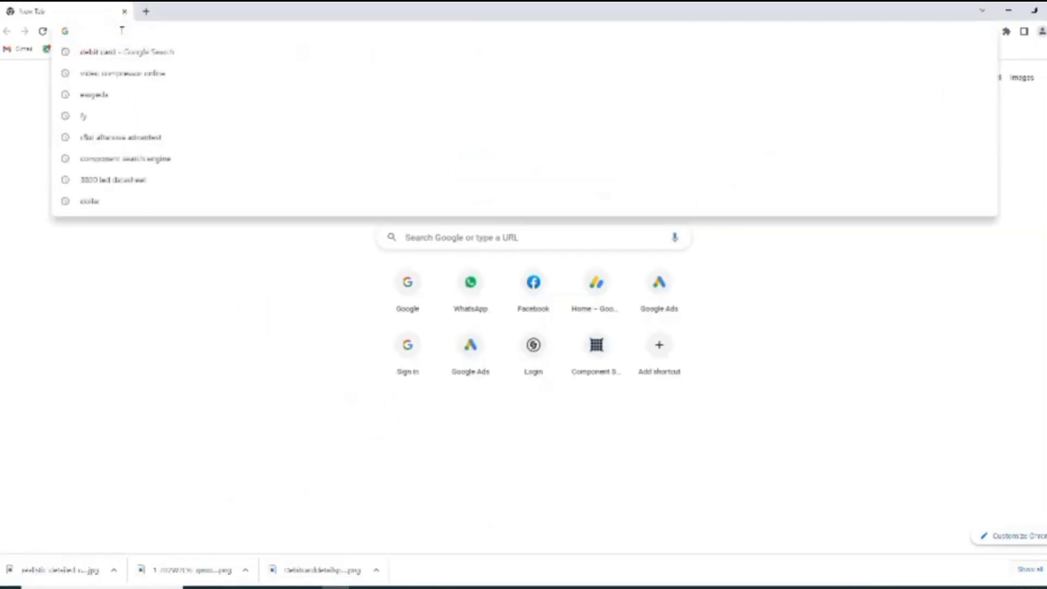
pyautogui.write('ads.google.com/intl/en_PK/home/')
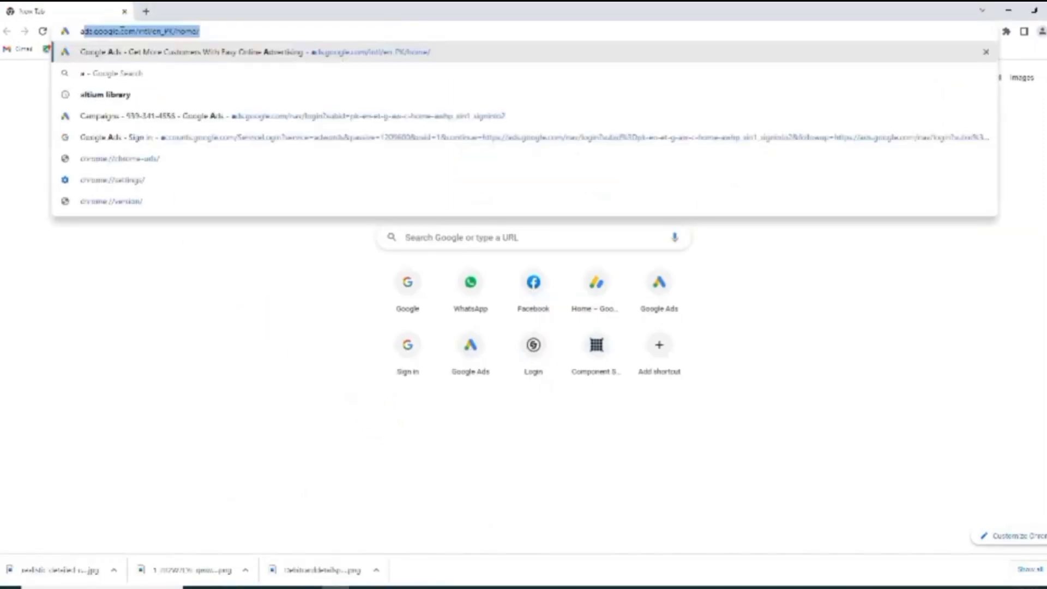
pyautogui.press('Right')
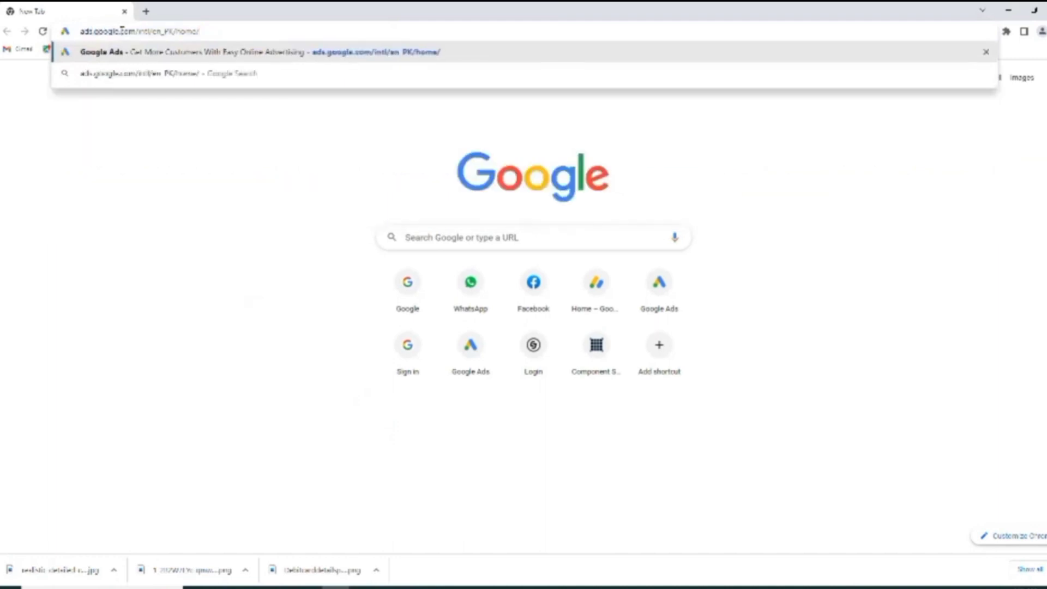
pyautogui.press('Return')
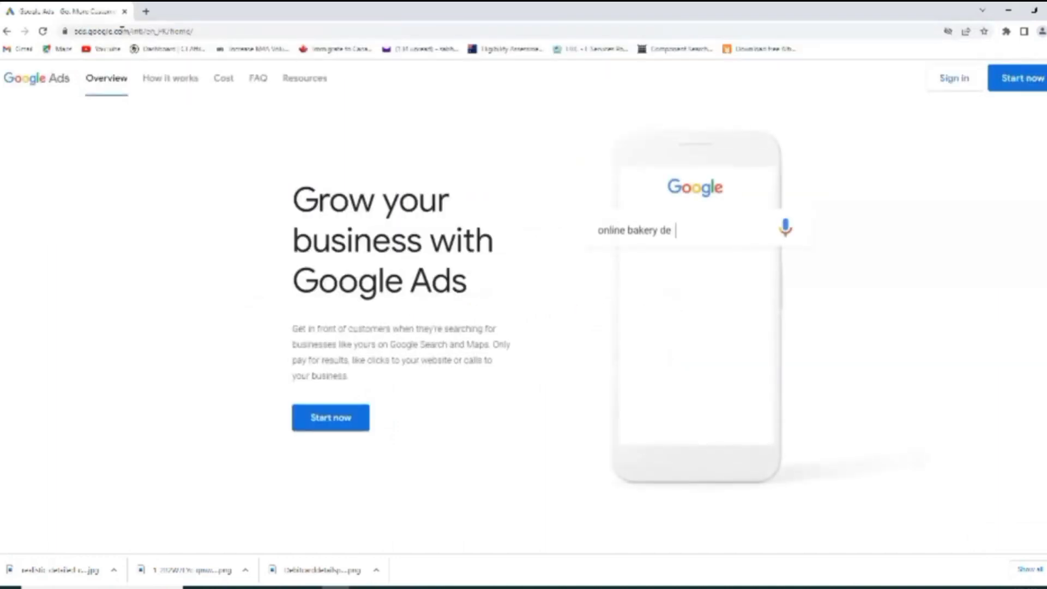
pyautogui.click(954, 78)
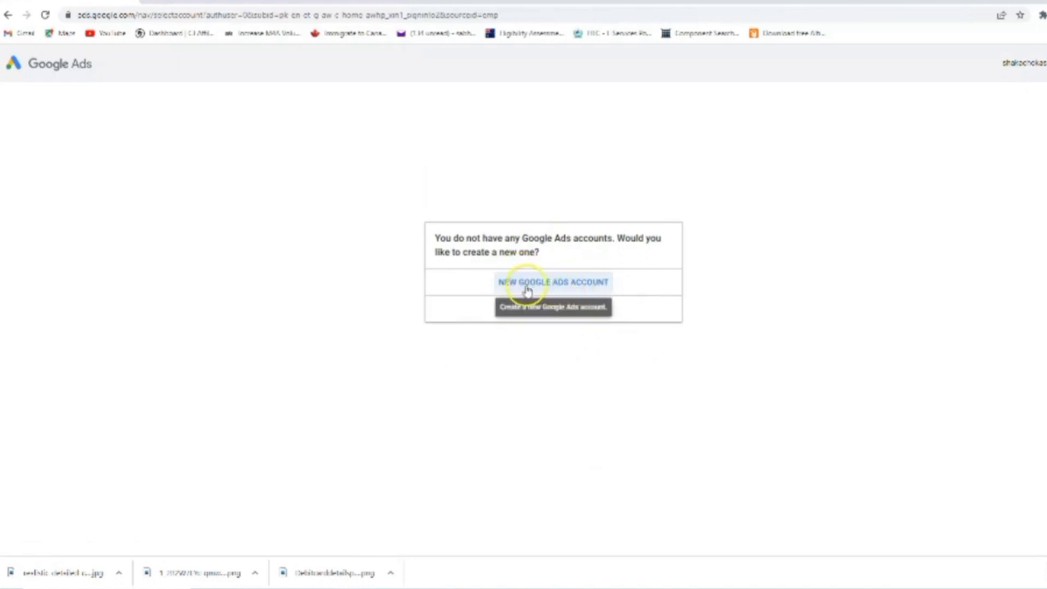
pyautogui.click(556, 283)
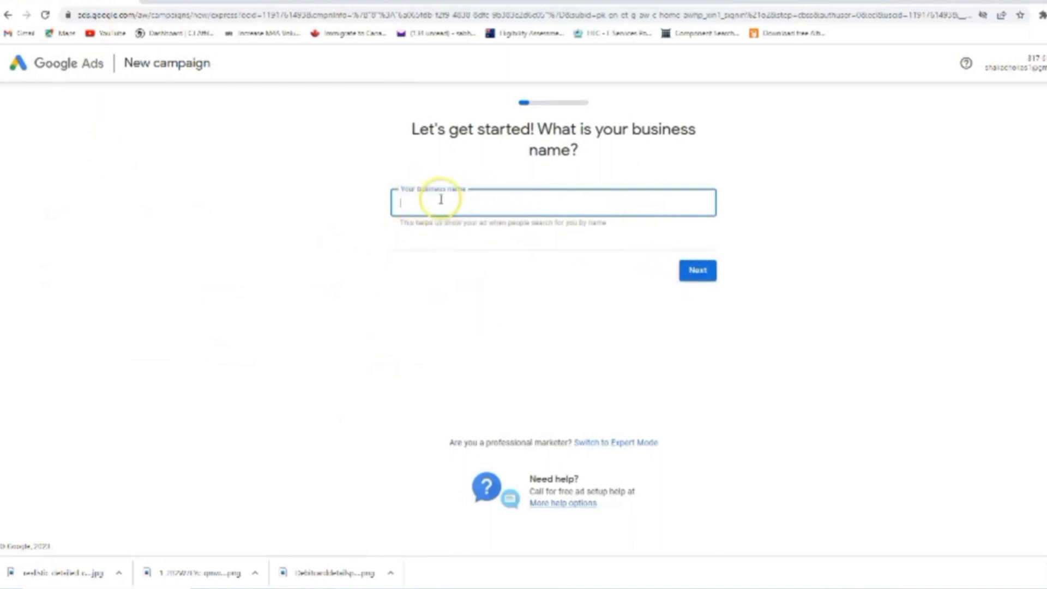
# Leave the business name empty and switch the account setup to Expert Mode
pyautogui.click(418, 200)
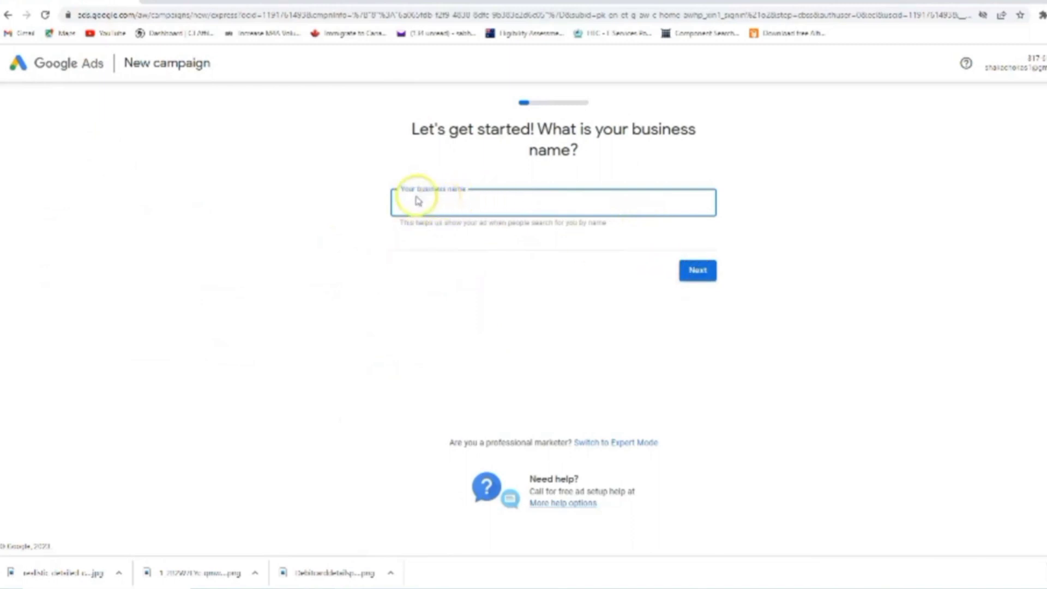
pyautogui.click(462, 213)
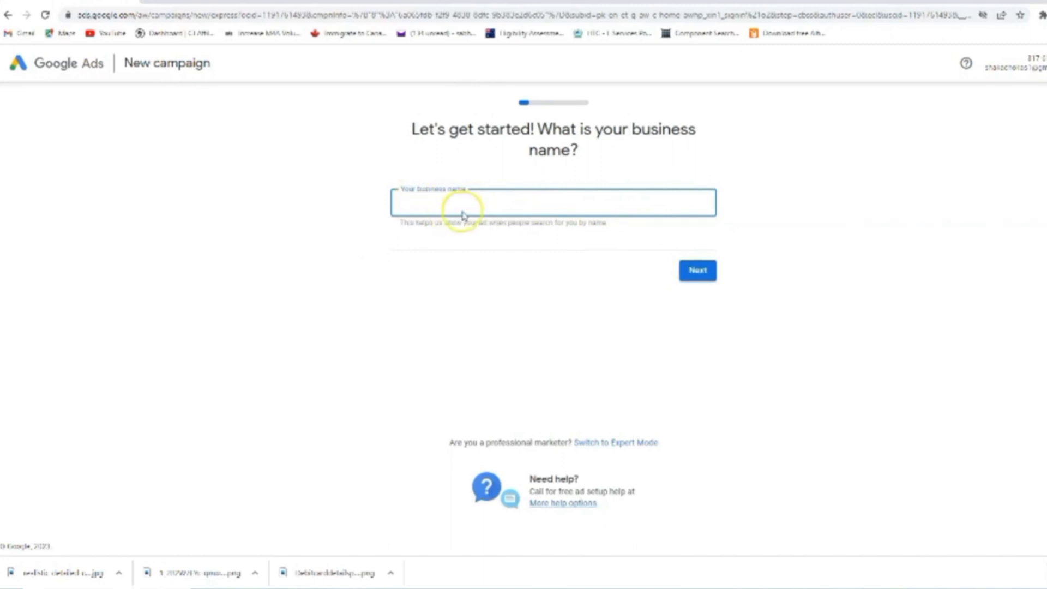
pyautogui.click(614, 446)
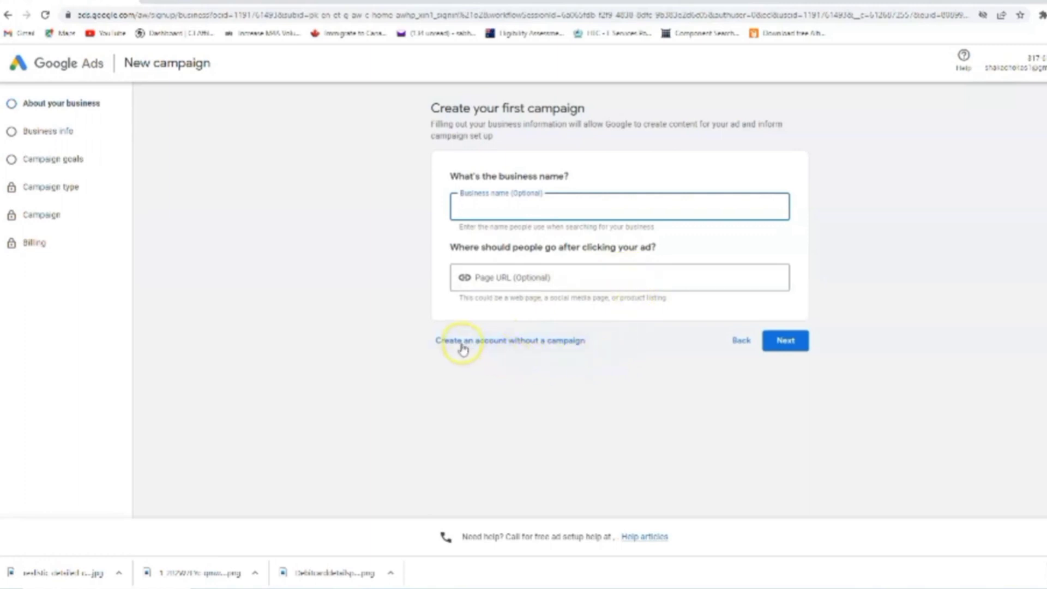
# Create the Google Ads account without a campaign
pyautogui.click(507, 341)
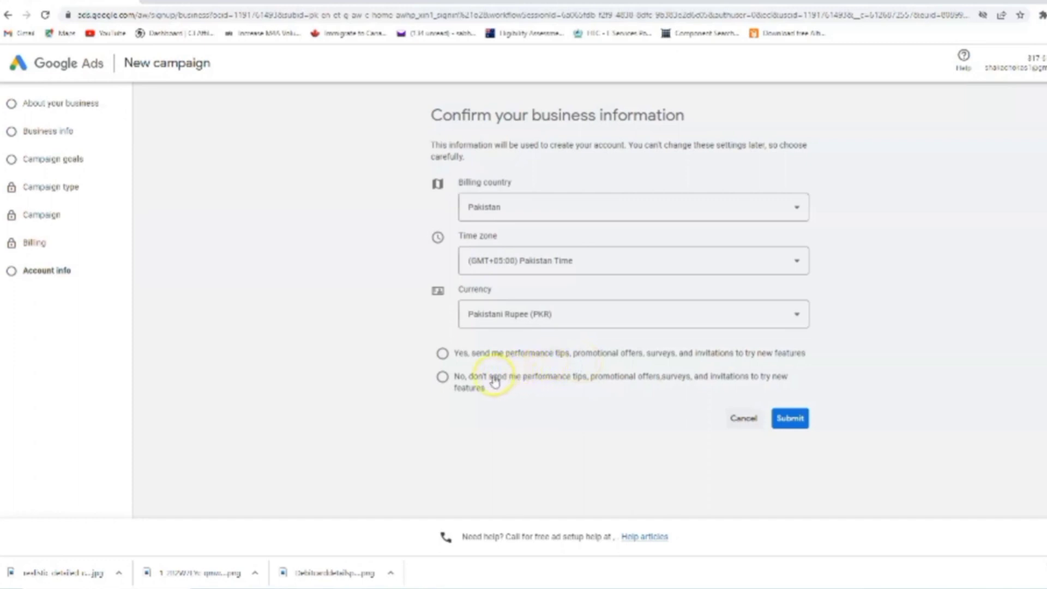
# Opt in to performance tips and offers, then submit the business information
pyautogui.click(442, 353)
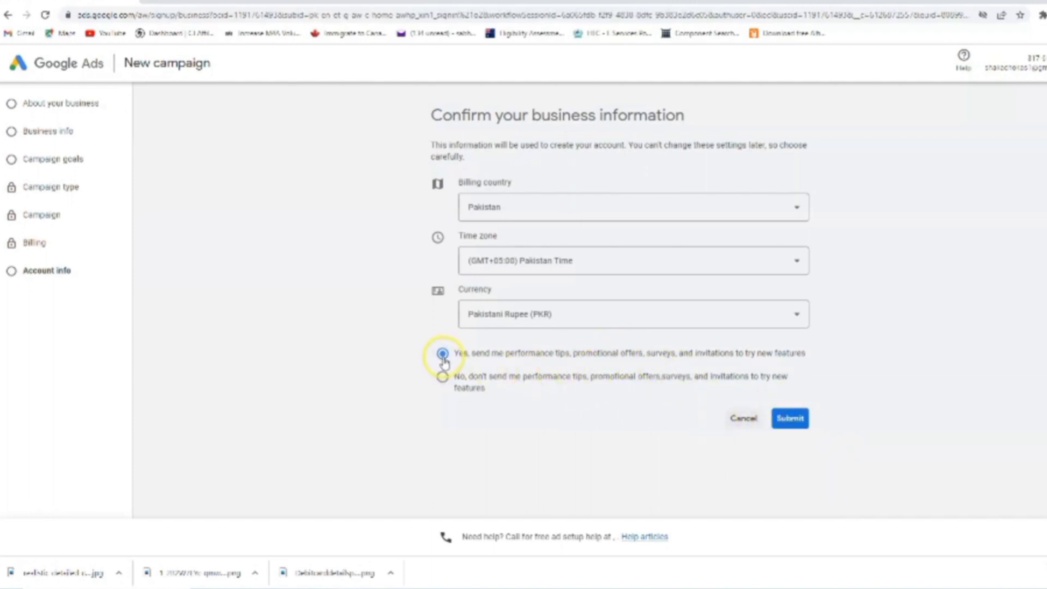
pyautogui.click(788, 424)
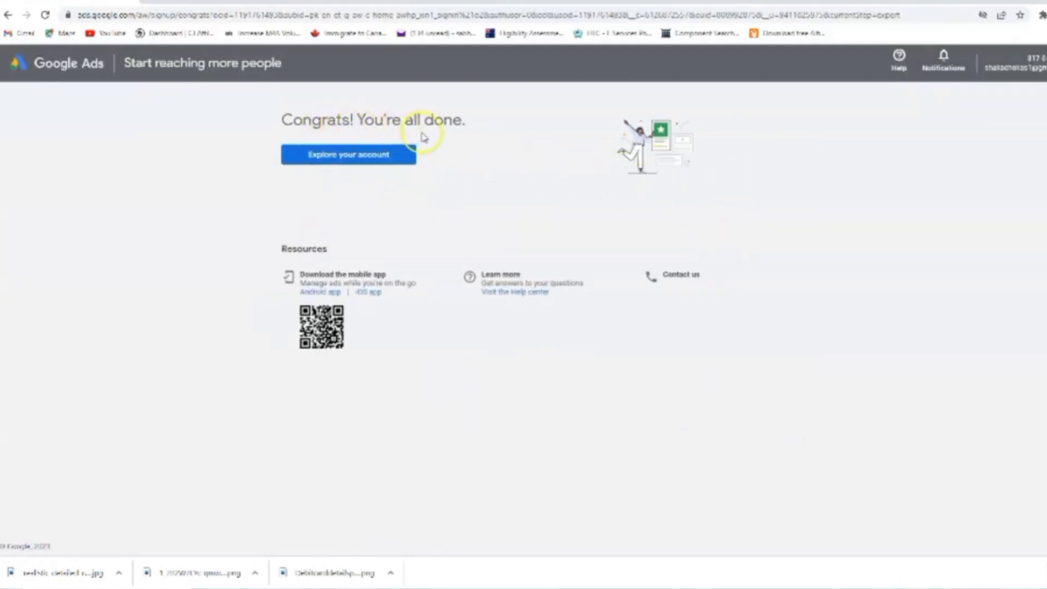
# Explore the new account's Campaigns and Overview pages, then open Tools and settings
pyautogui.click(344, 159)
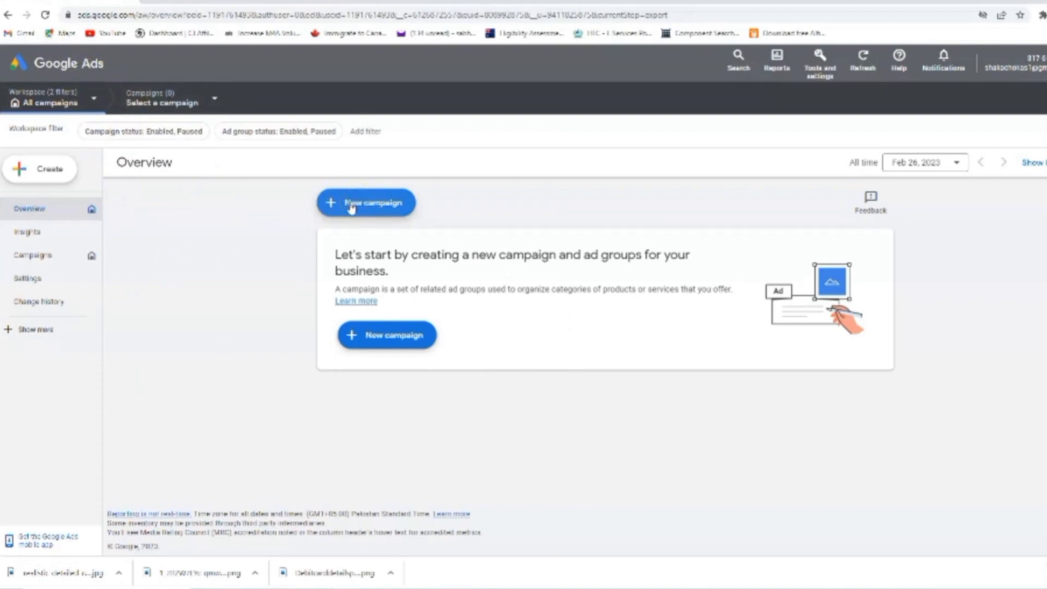
pyautogui.click(43, 264)
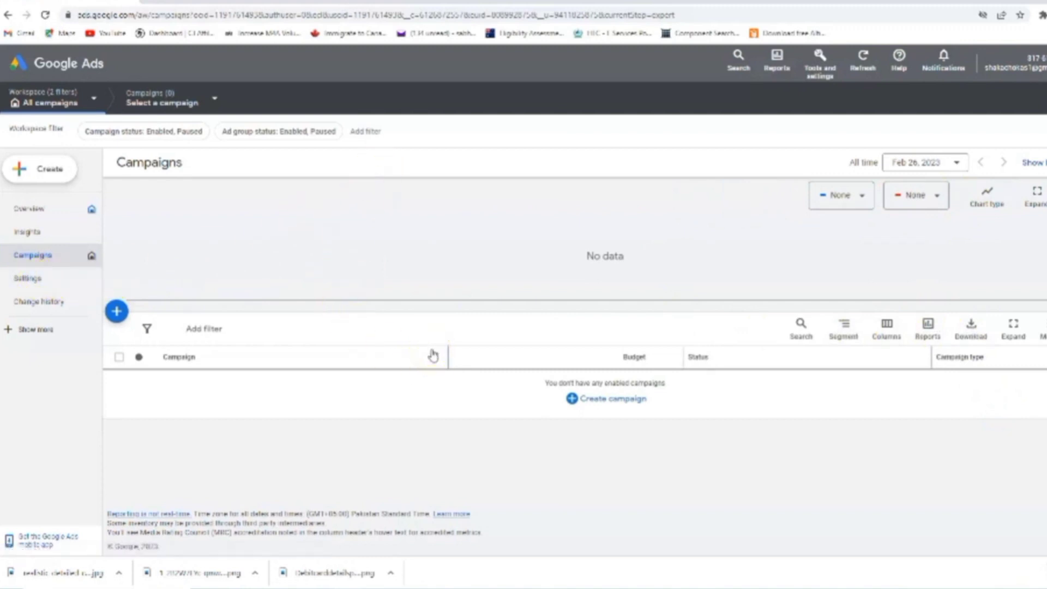
pyautogui.click(397, 316)
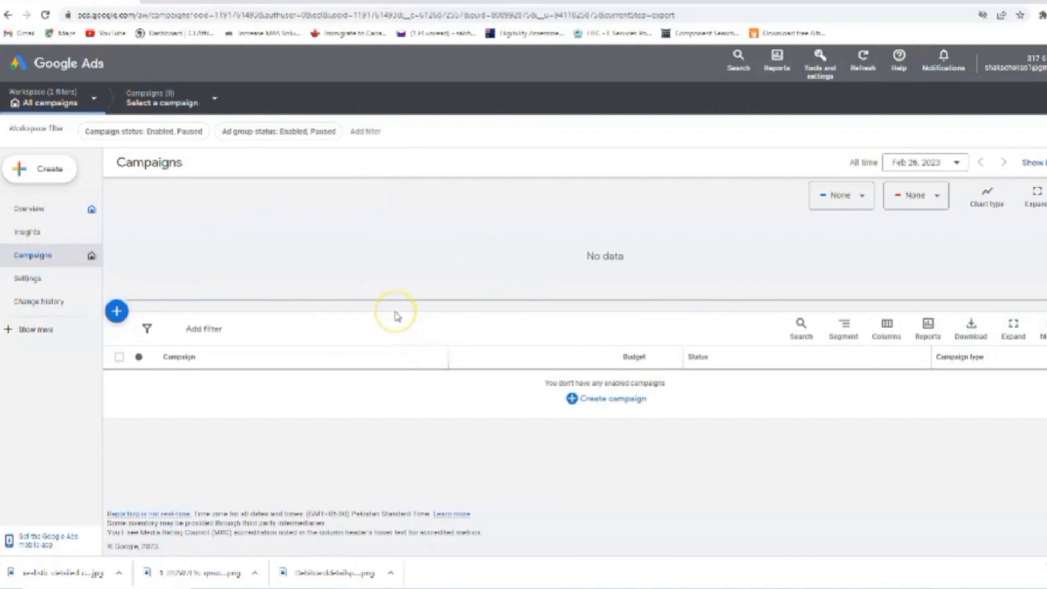
pyautogui.click(410, 317)
pyautogui.click(32, 212)
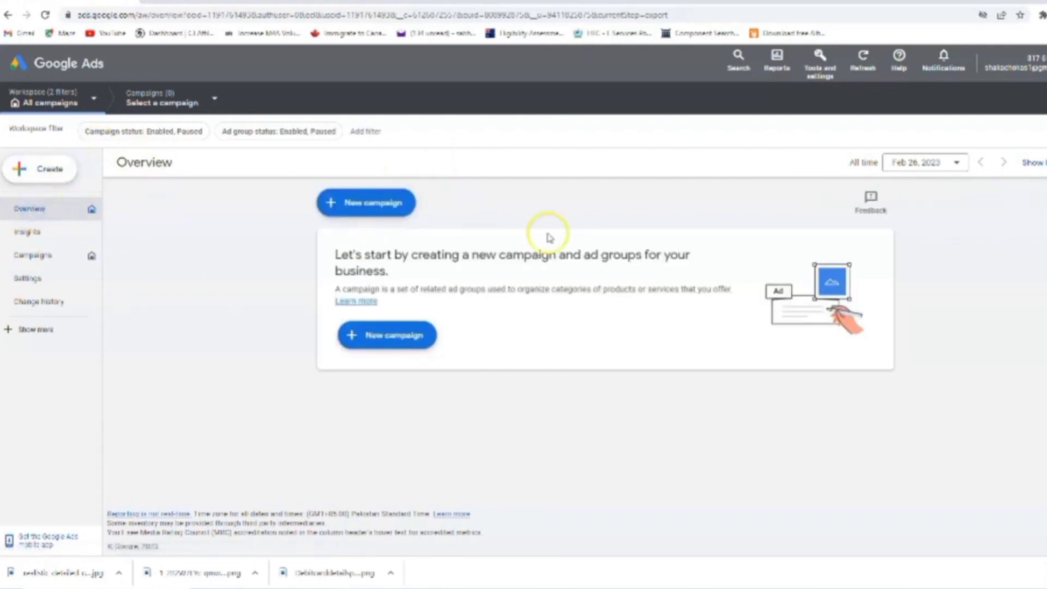
pyautogui.click(943, 59)
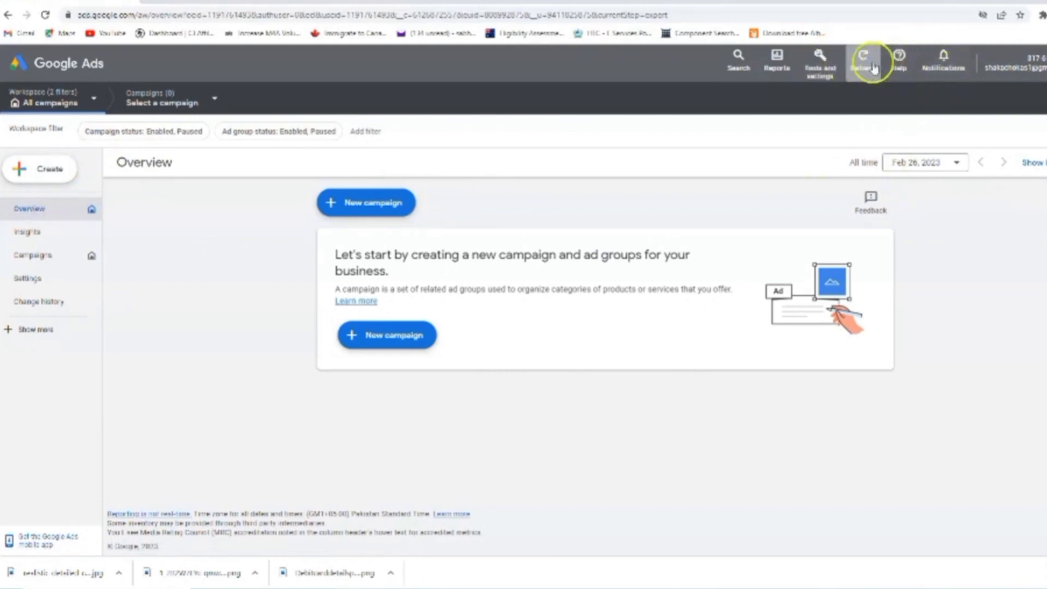
pyautogui.click(821, 58)
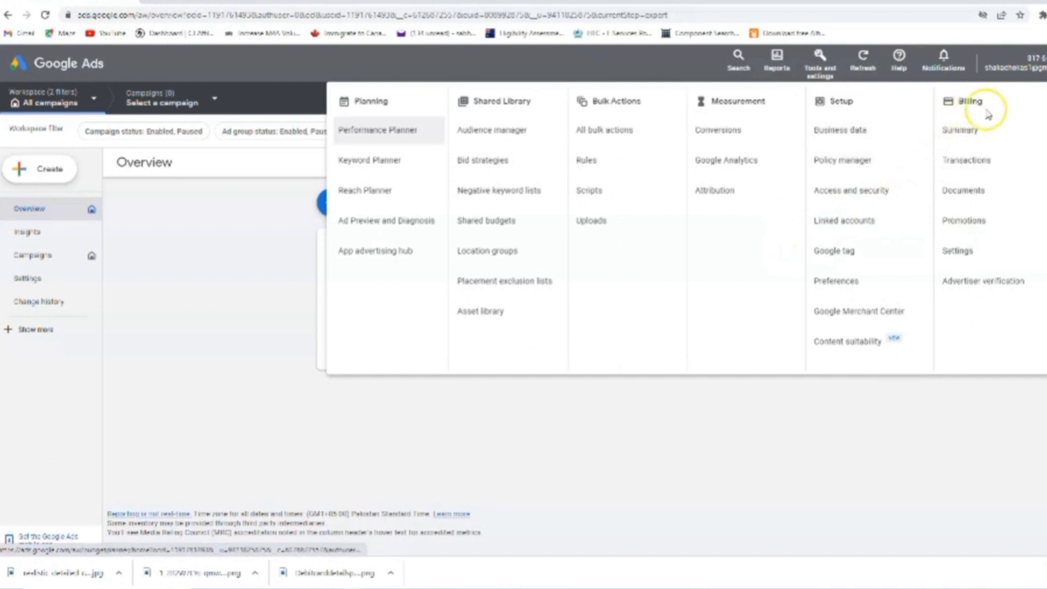
# Open billing settings and set the Payments Setup account type to Individual
pyautogui.click(974, 252)
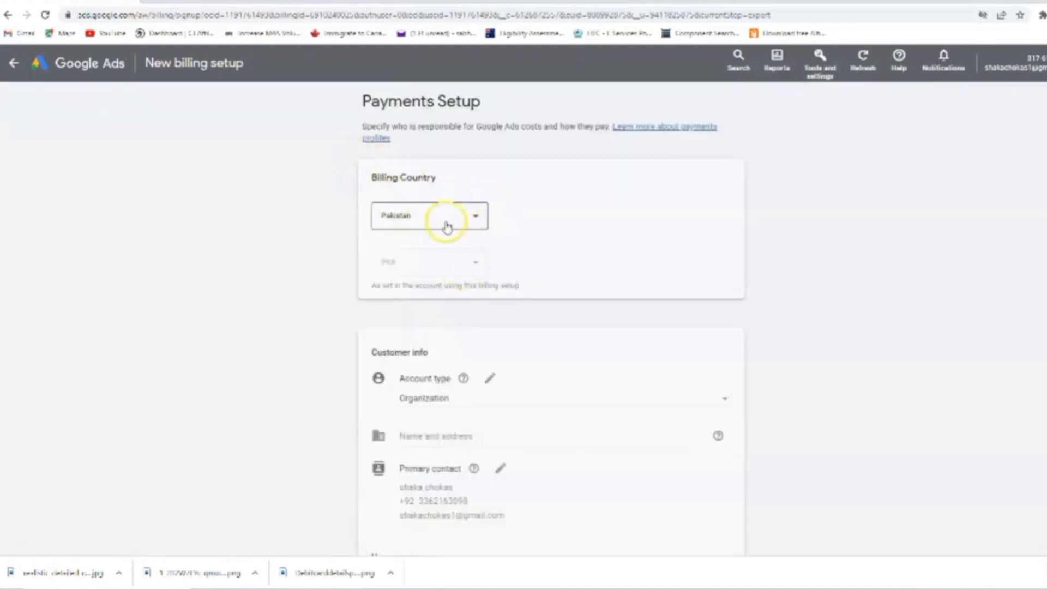
pyautogui.scroll(-1, 475, 206)
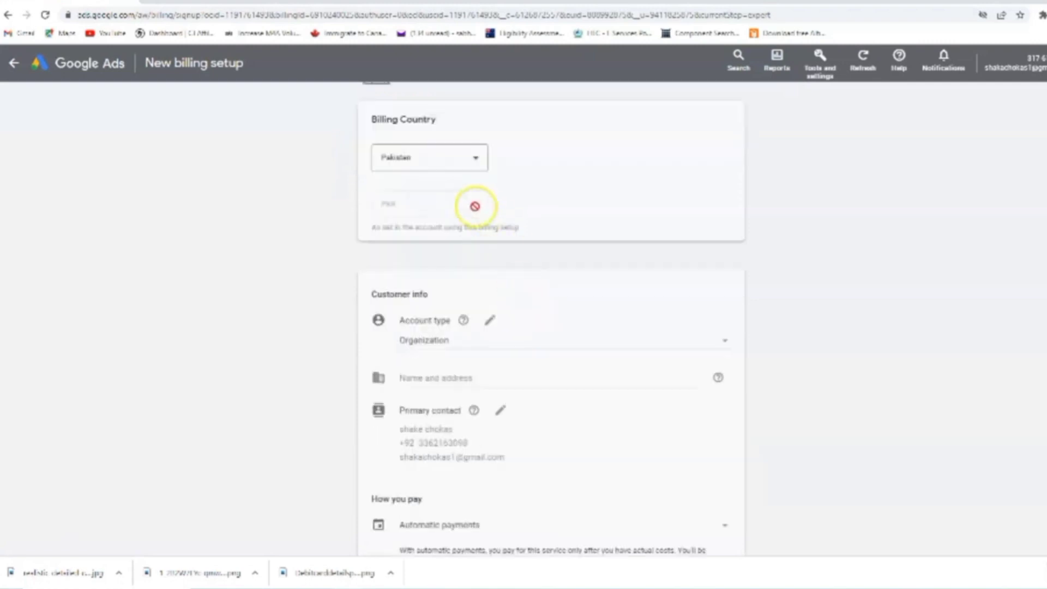
pyautogui.scroll(-1, 509, 344)
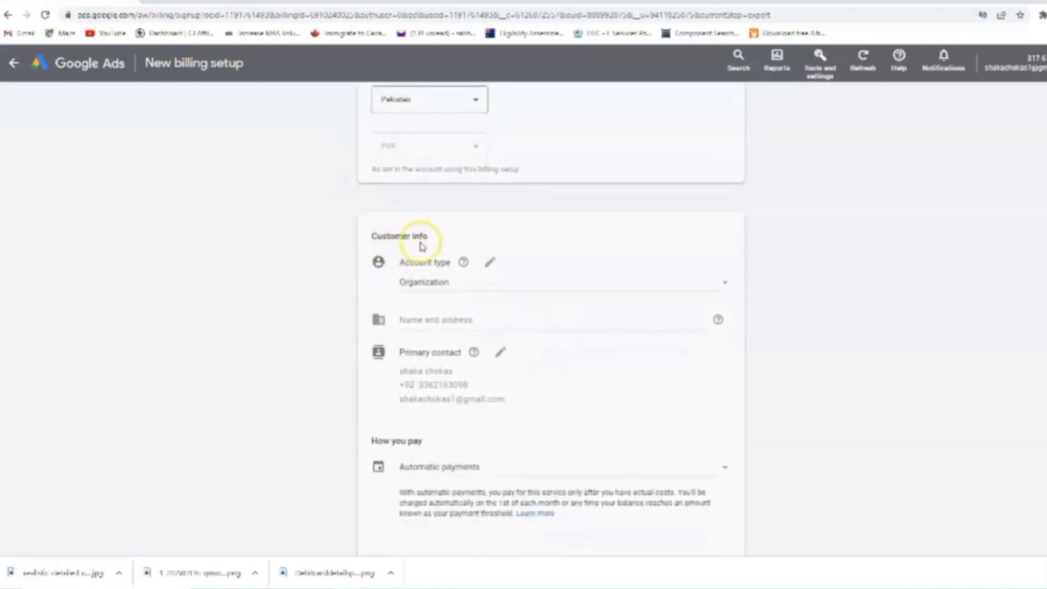
pyautogui.click(477, 287)
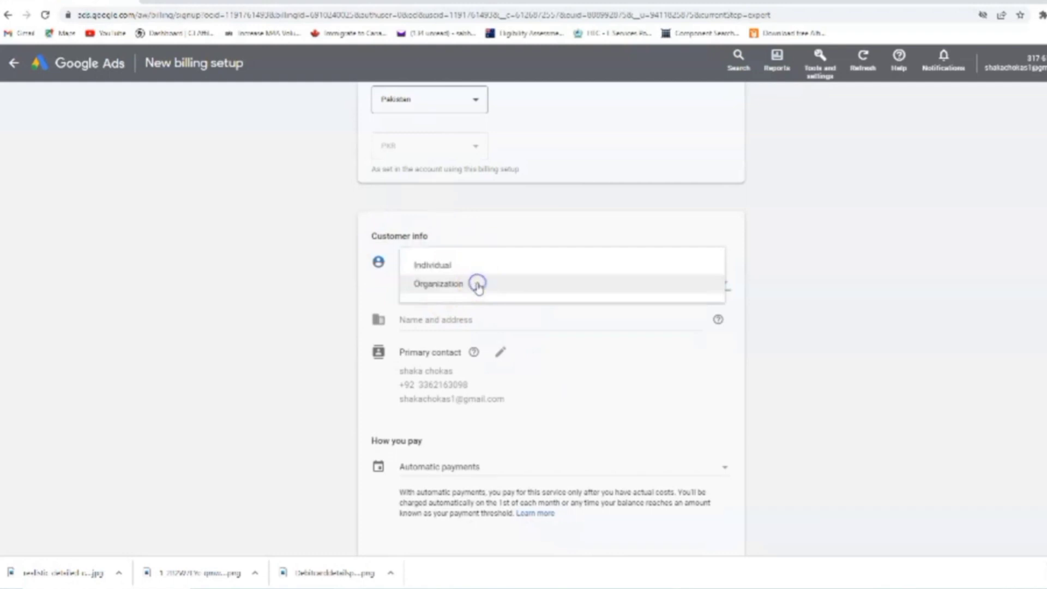
pyautogui.click(444, 265)
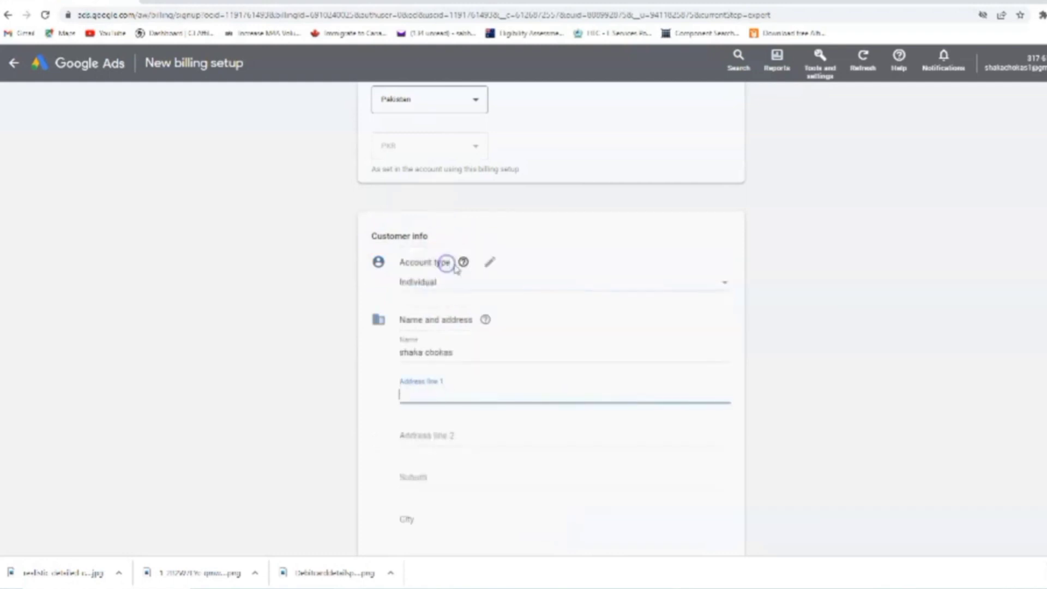
pyautogui.click(458, 287)
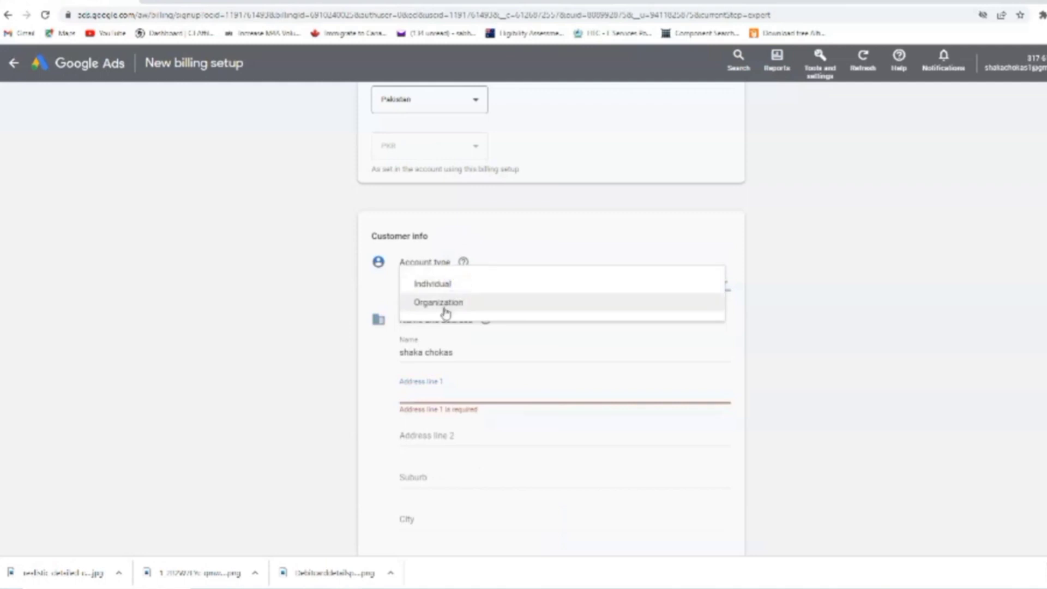
pyautogui.click(454, 283)
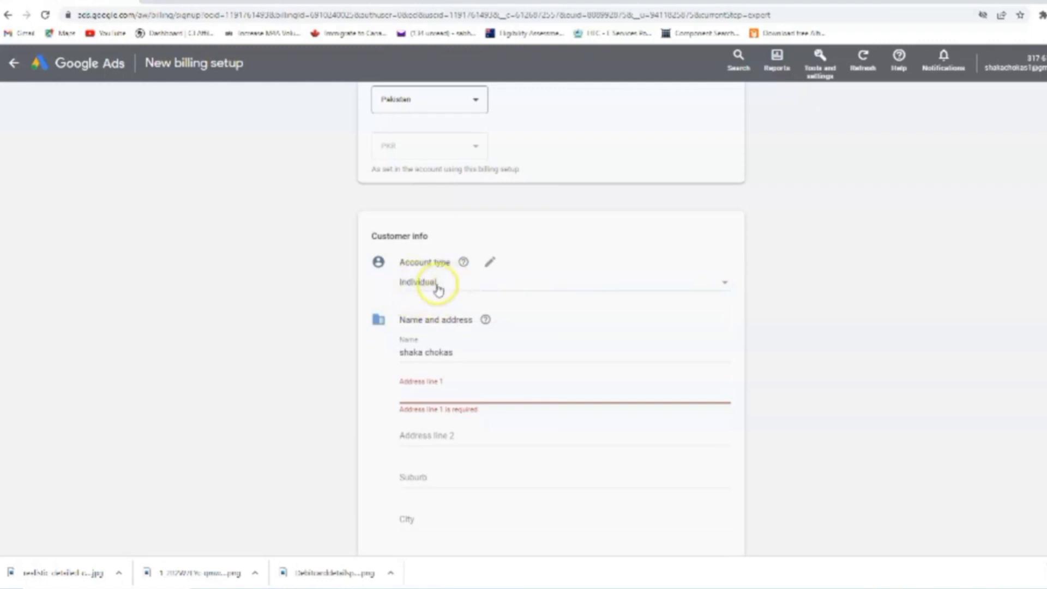
# Enter the customer's street address in Address line 1
pyautogui.click(460, 350)
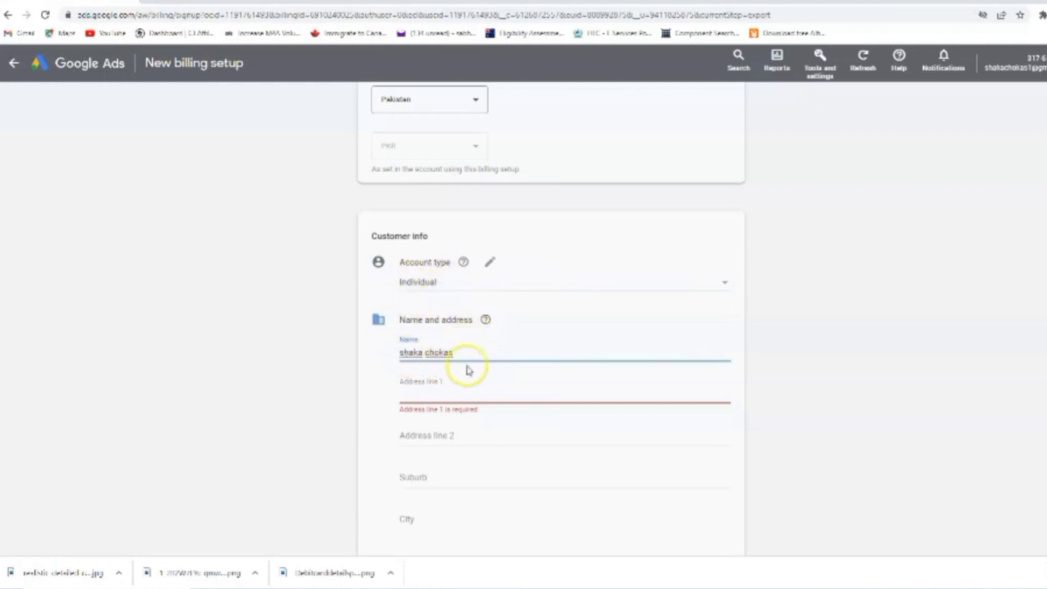
pyautogui.click(416, 395)
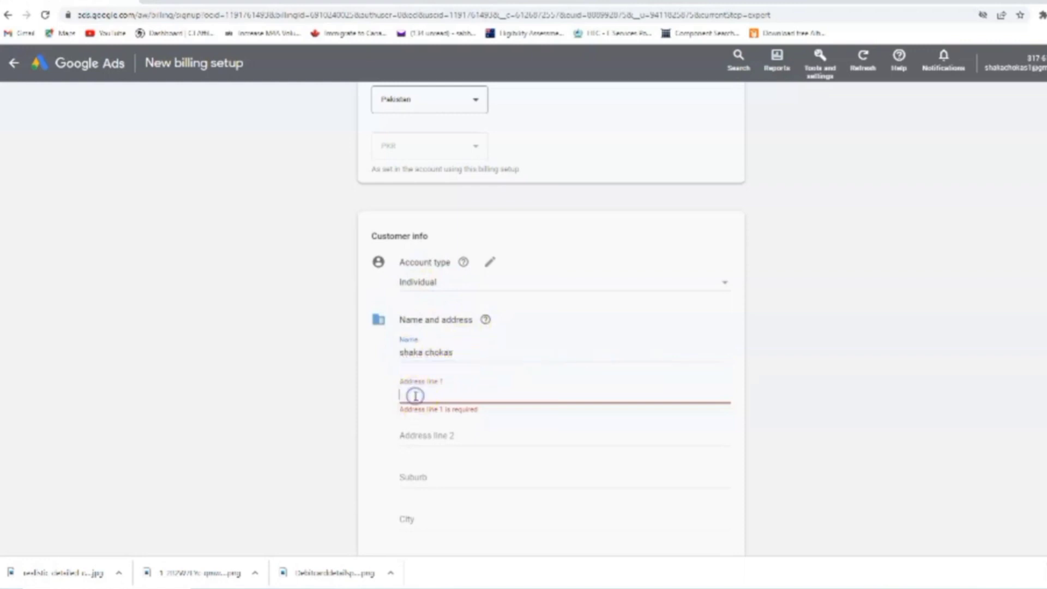
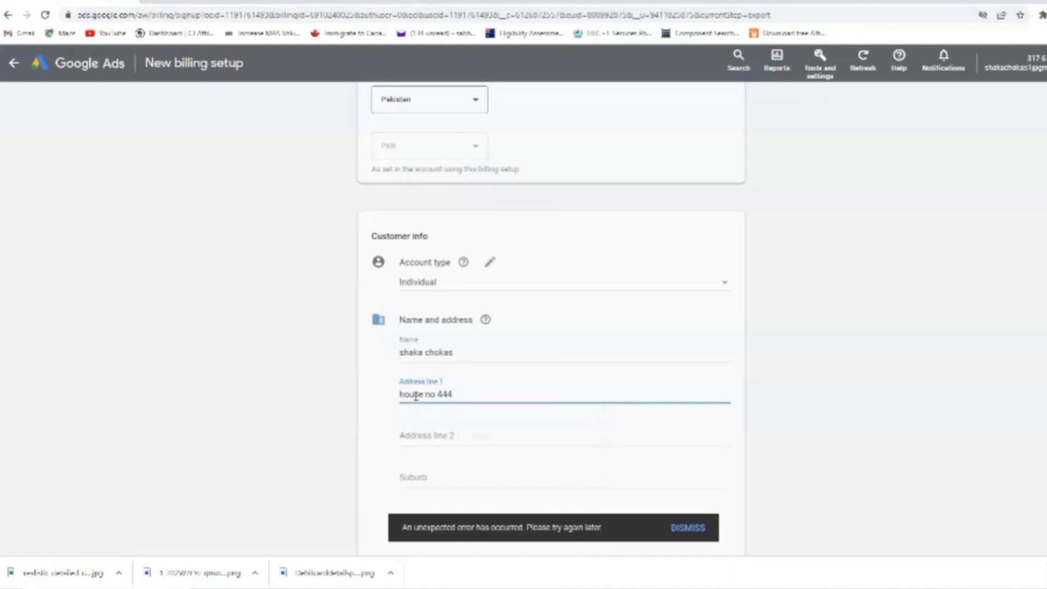
pyautogui.click(475, 392)
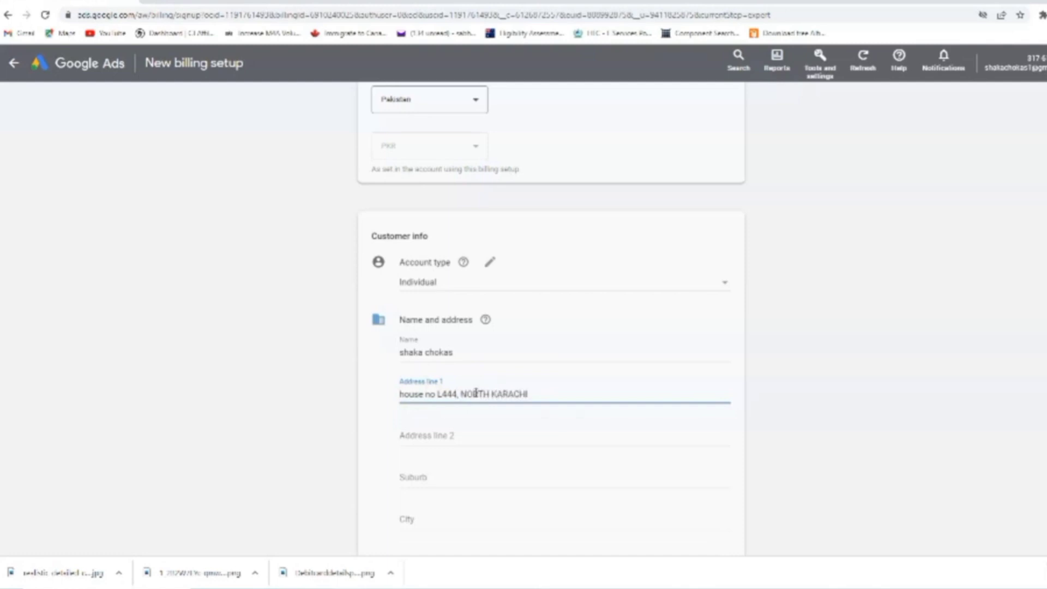
pyautogui.click(484, 431)
# Pick the city from the suggestions and fill in the phone number and postal code
pyautogui.scroll(-1, 444, 465)
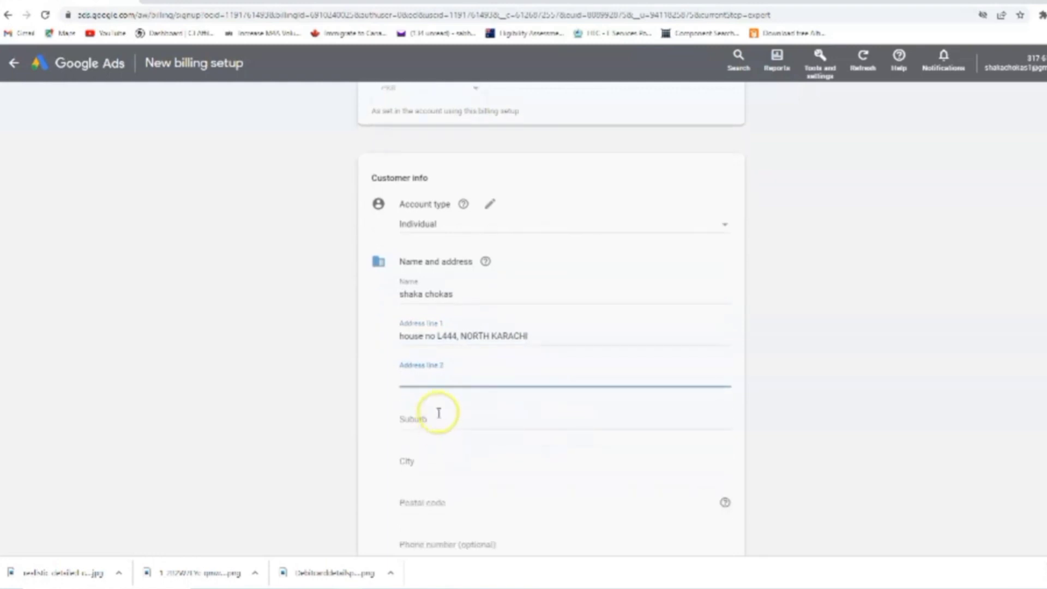
pyautogui.scroll(-3, 439, 413)
pyautogui.click(433, 287)
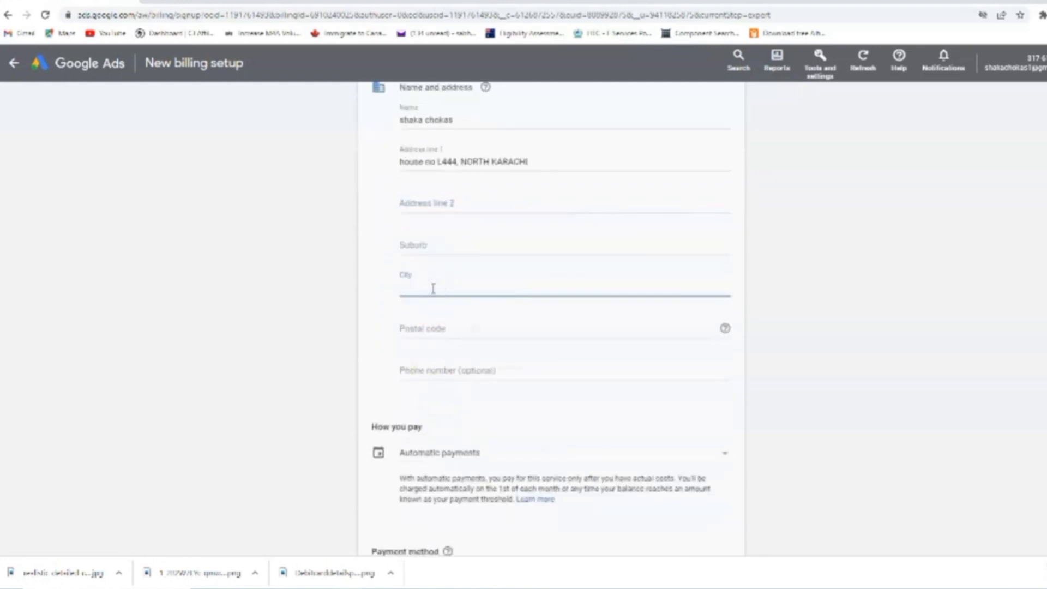
pyautogui.write('KARACHI')
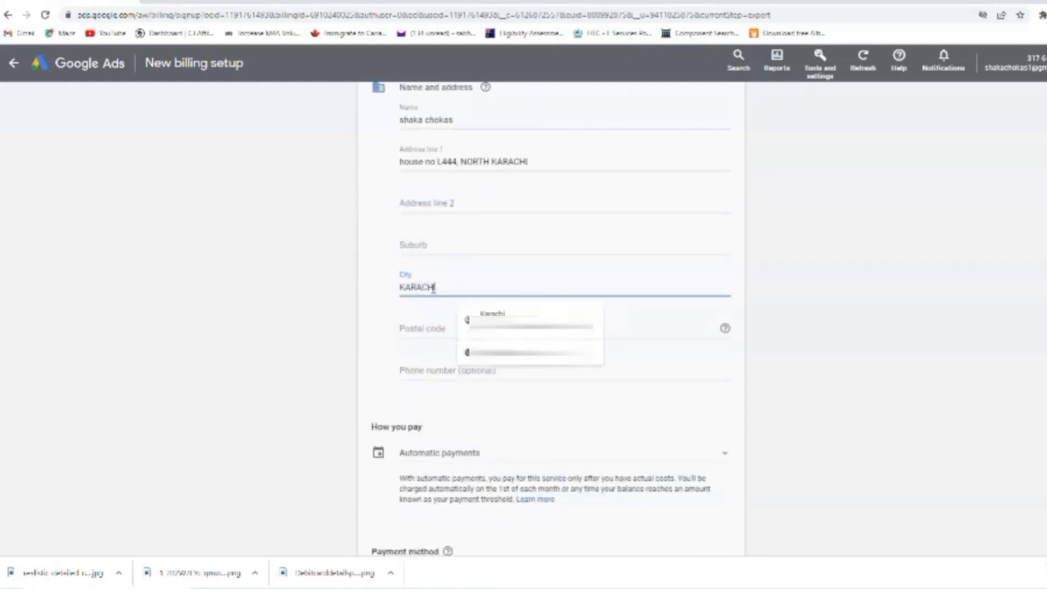
pyautogui.click(417, 363)
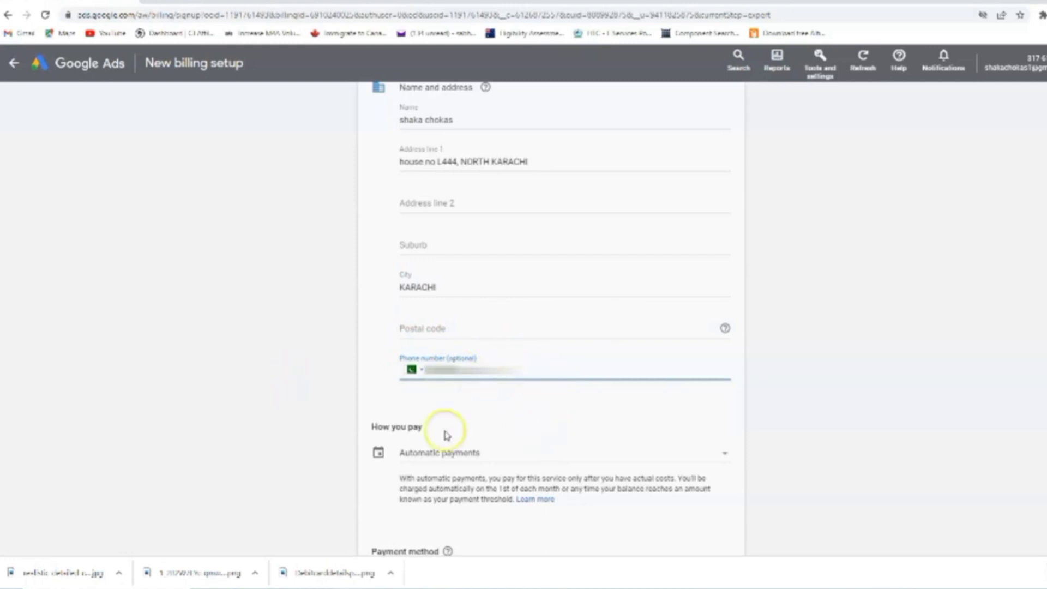
pyautogui.click(426, 330)
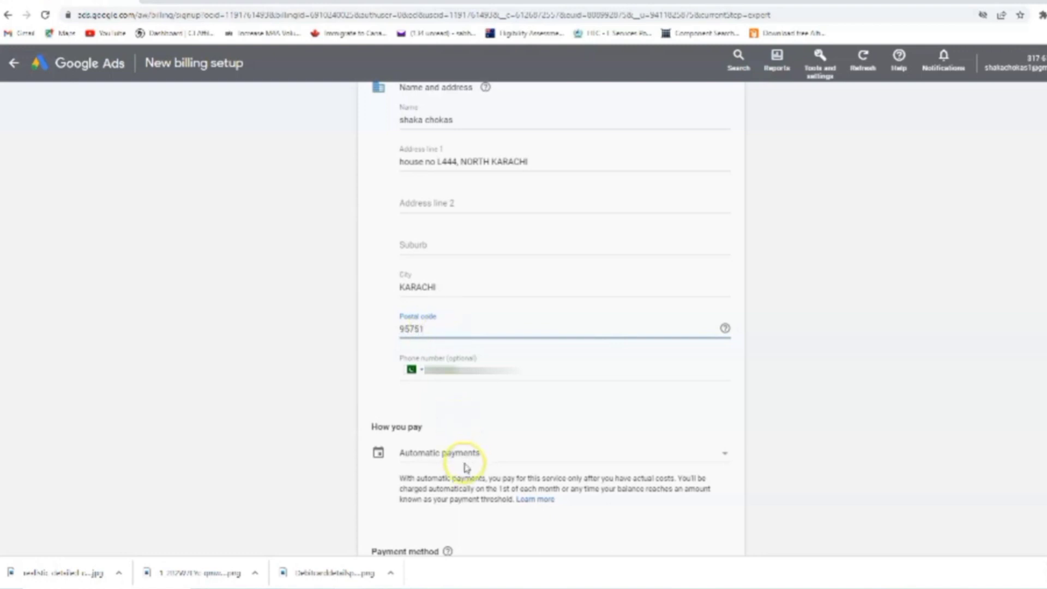
pyautogui.click(523, 417)
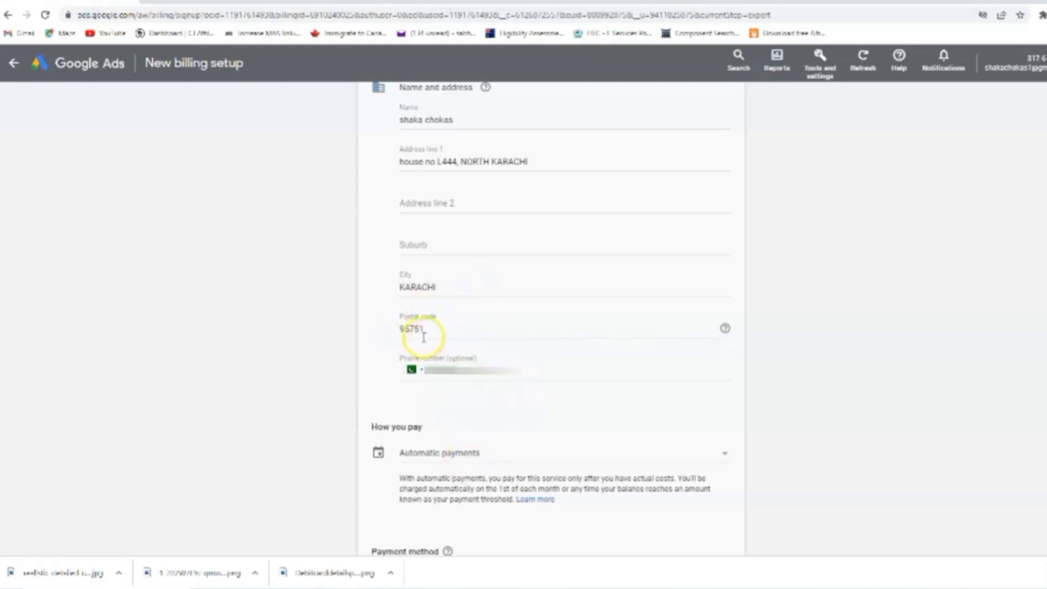
pyautogui.scroll(2, 432, 234)
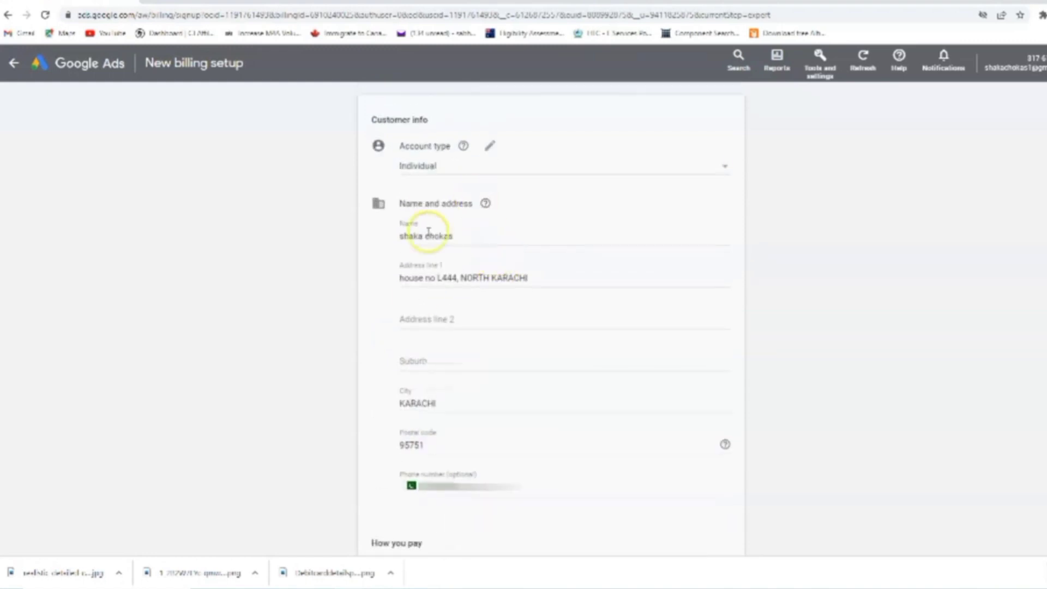
# Choose Automatic payments as how you pay
pyautogui.scroll(-2, 496, 392)
pyautogui.scroll(-2, 532, 402)
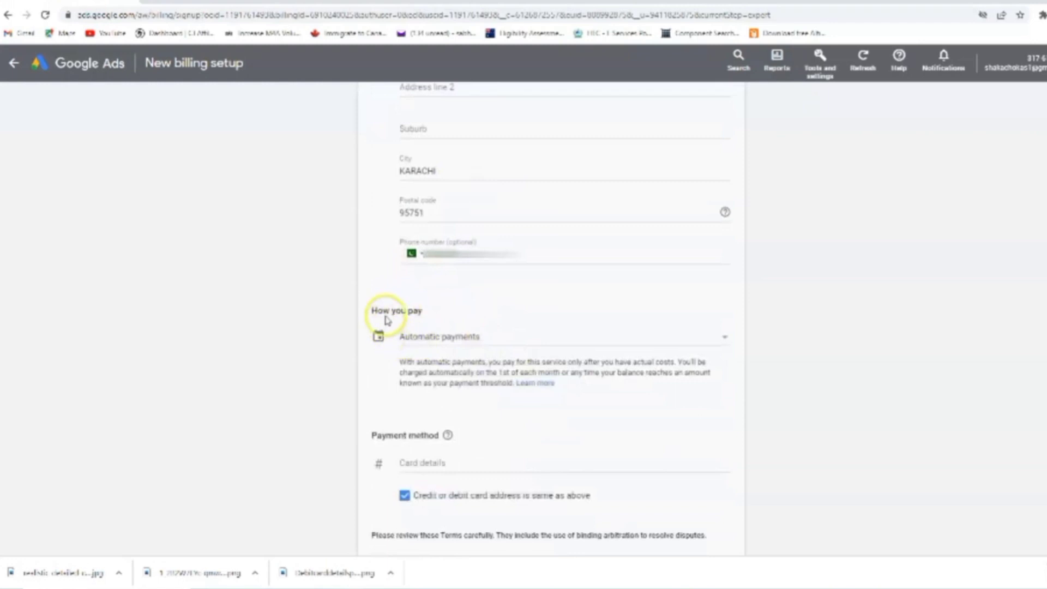
pyautogui.click(483, 338)
pyautogui.scroll(-4, 485, 343)
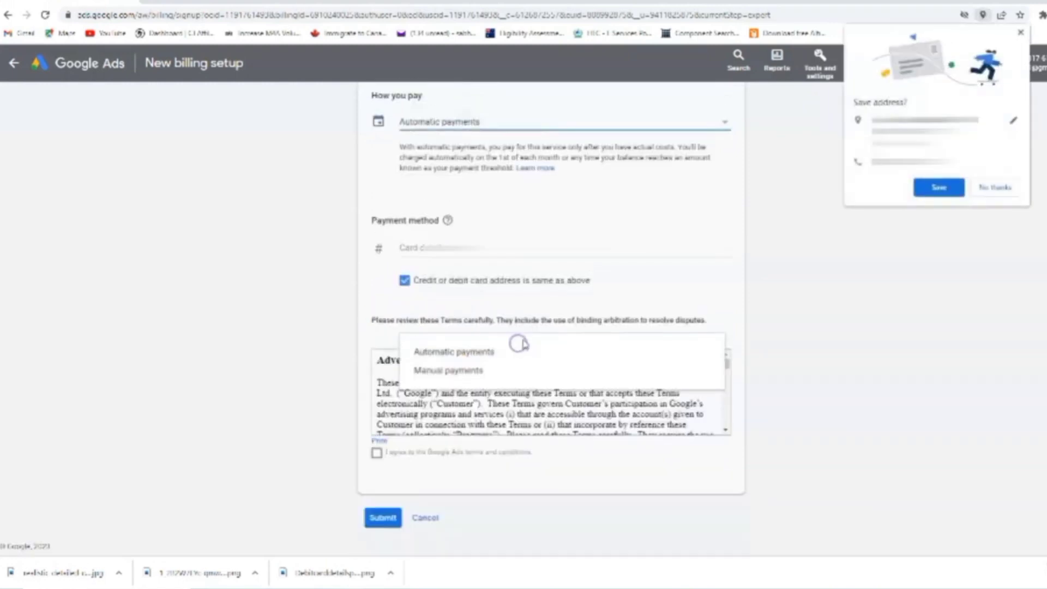
pyautogui.scroll(2, 499, 310)
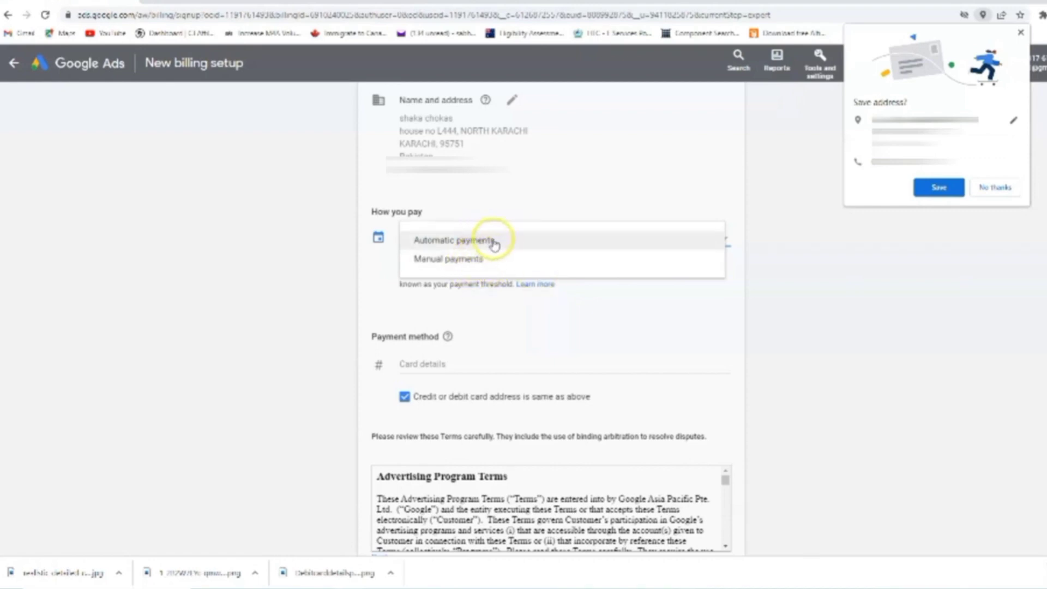
pyautogui.click(473, 240)
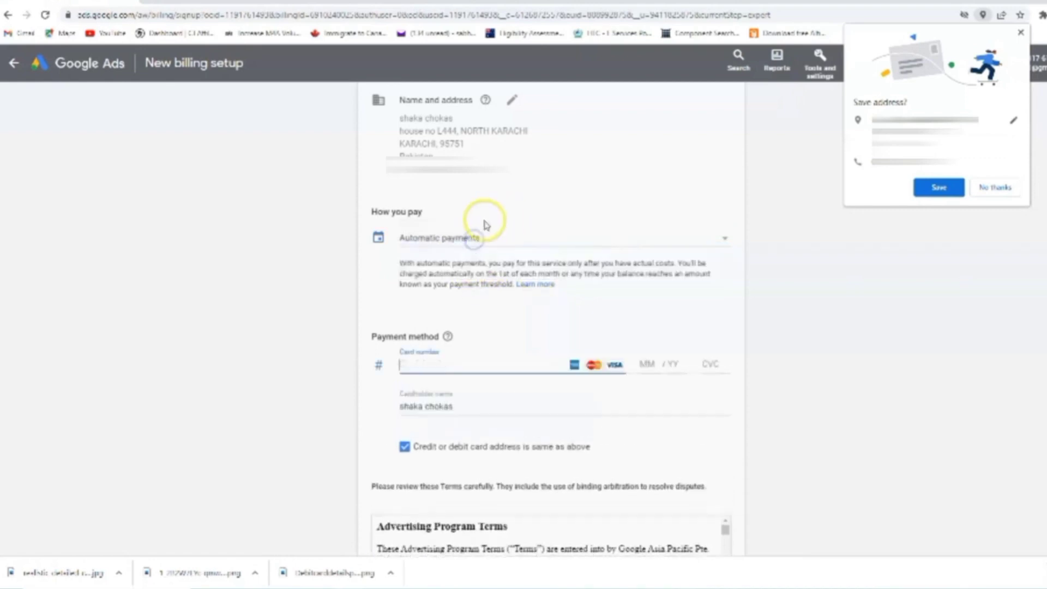
# Start entering the card number, then bring up the open image windows from the taskbar
pyautogui.click(450, 370)
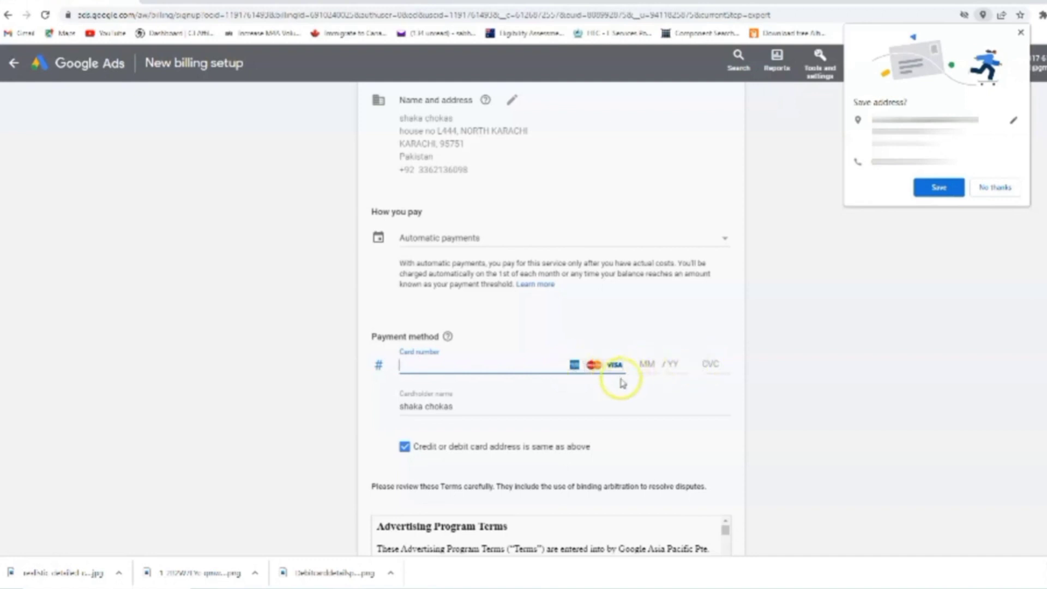
pyautogui.scroll(-1, 461, 402)
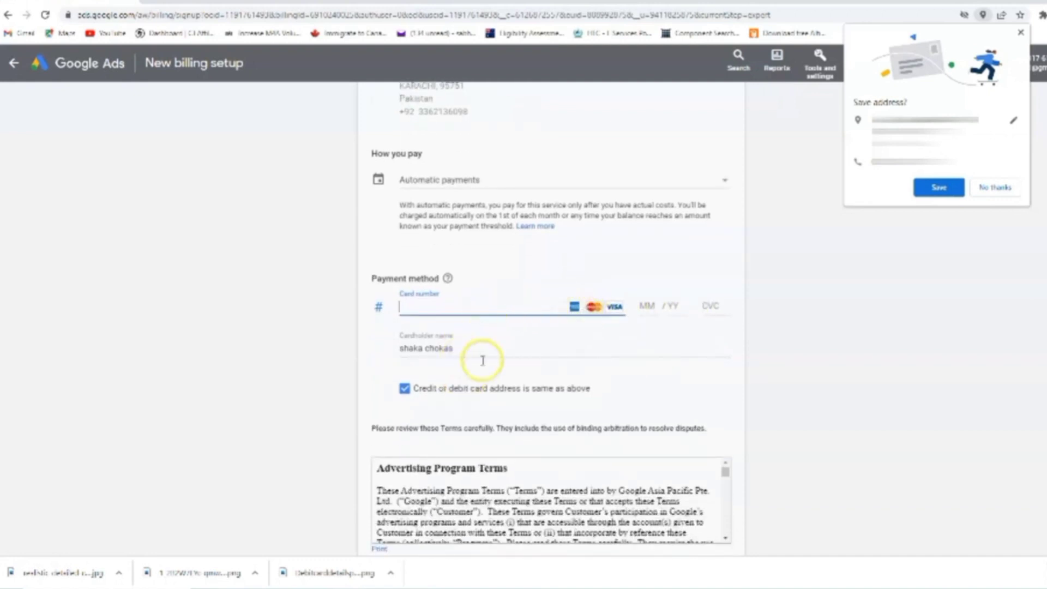
pyautogui.click(406, 586)
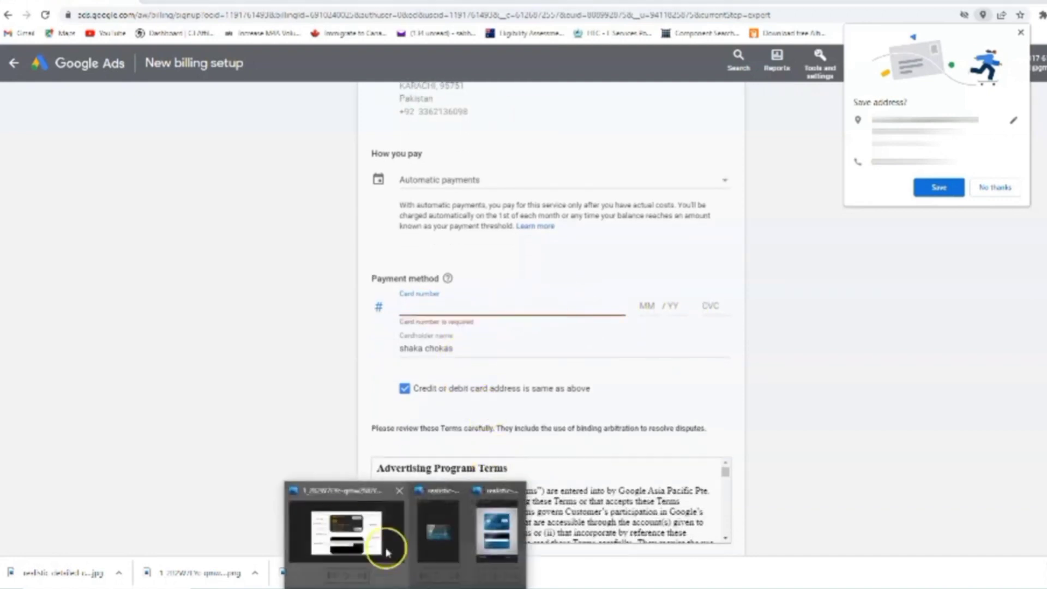
pyautogui.click(382, 545)
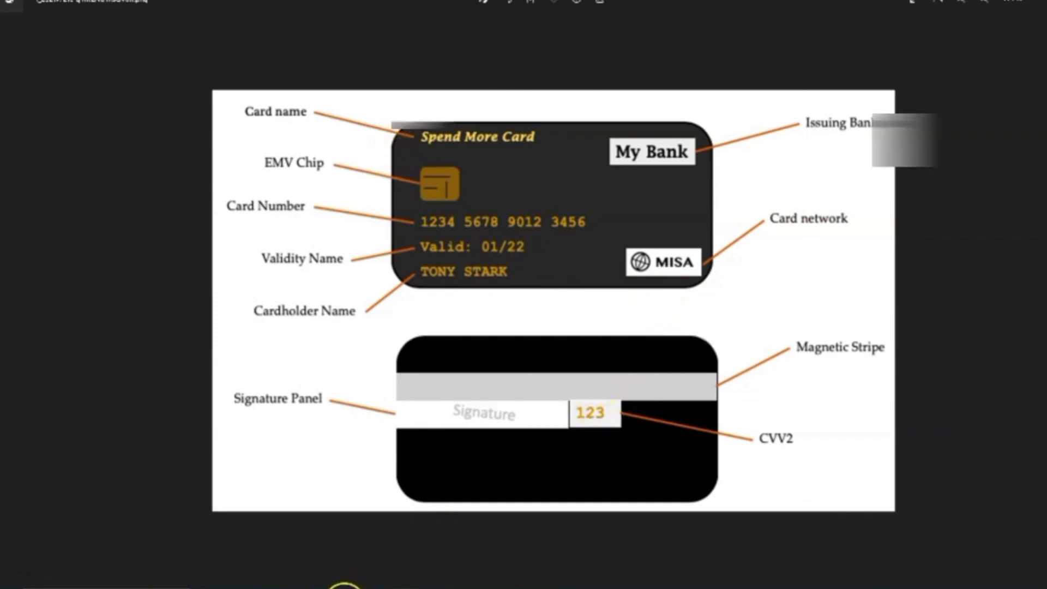
pyautogui.click(345, 587)
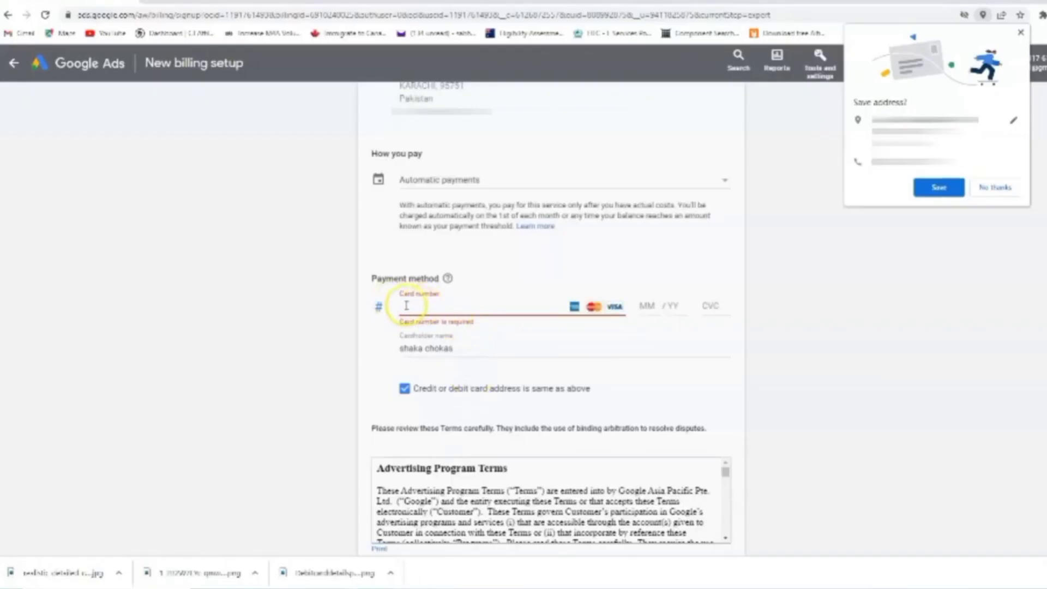
# Fill in the card's expiry month and year and submit the billing form
pyautogui.click(651, 305)
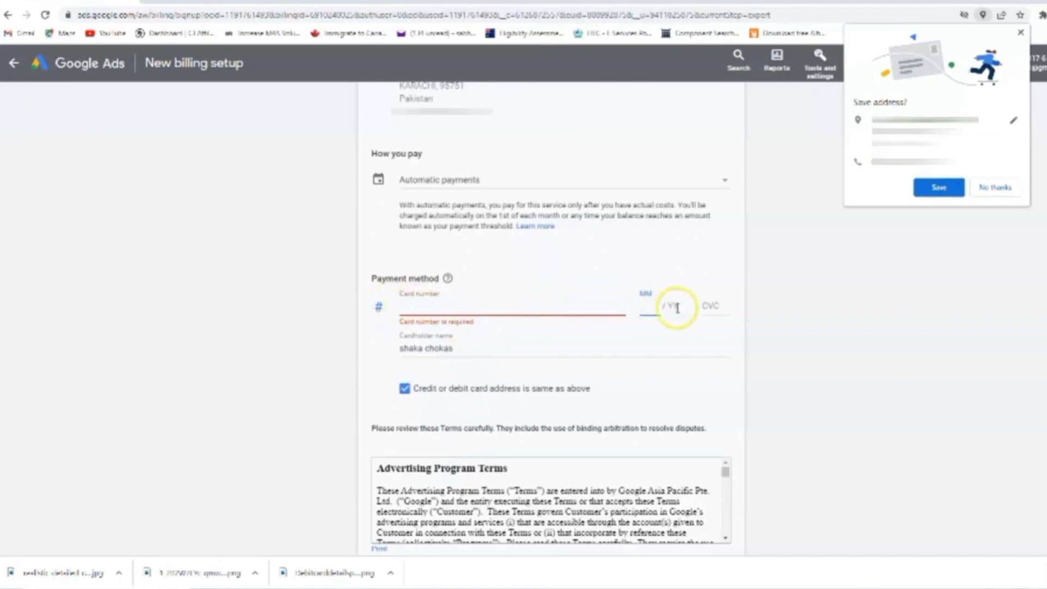
pyautogui.click(677, 306)
pyautogui.scroll(-5, 627, 356)
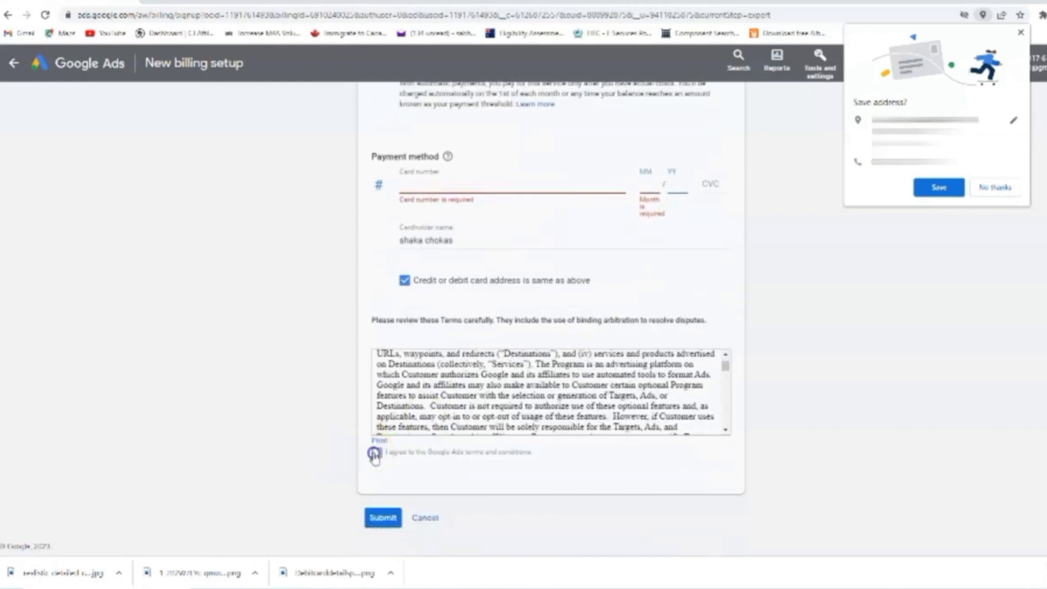
pyautogui.click(382, 519)
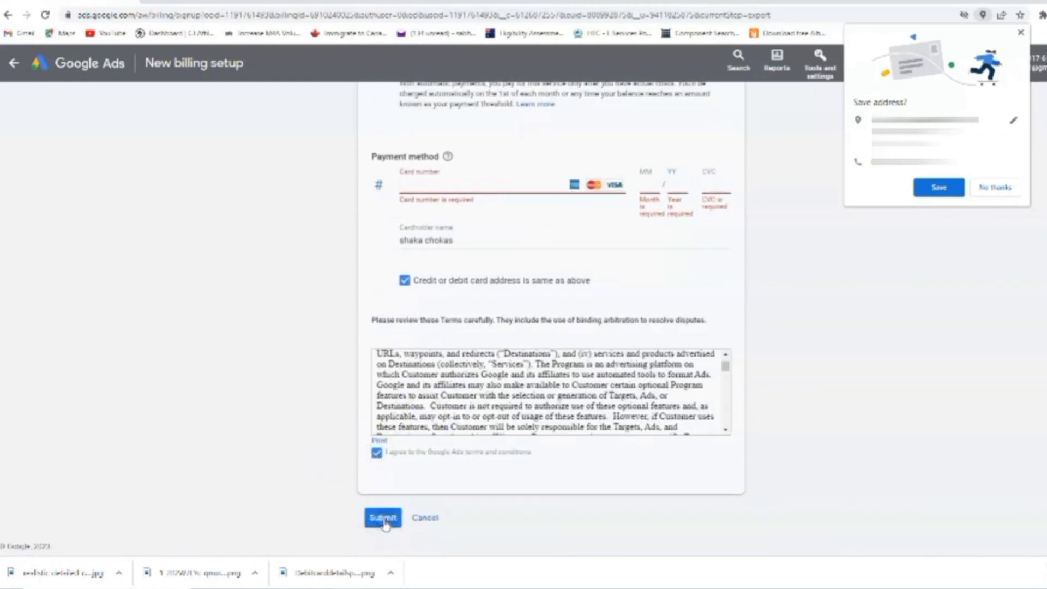
# Decline the browser's offer to save the address and return to the account Overview
pyautogui.scroll(1, 441, 207)
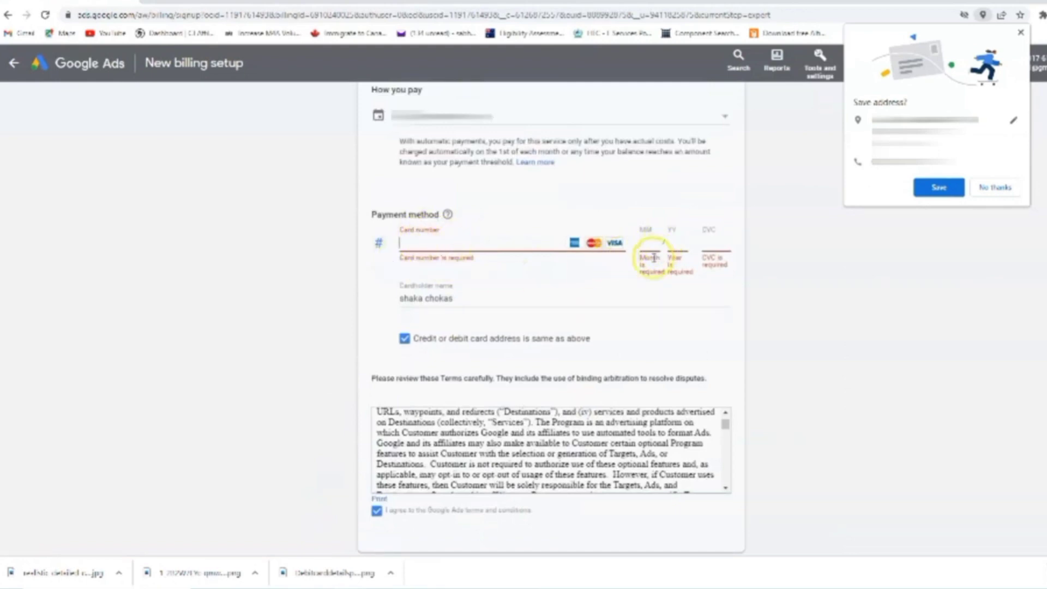
pyautogui.scroll(4, 627, 257)
pyautogui.scroll(3, 622, 264)
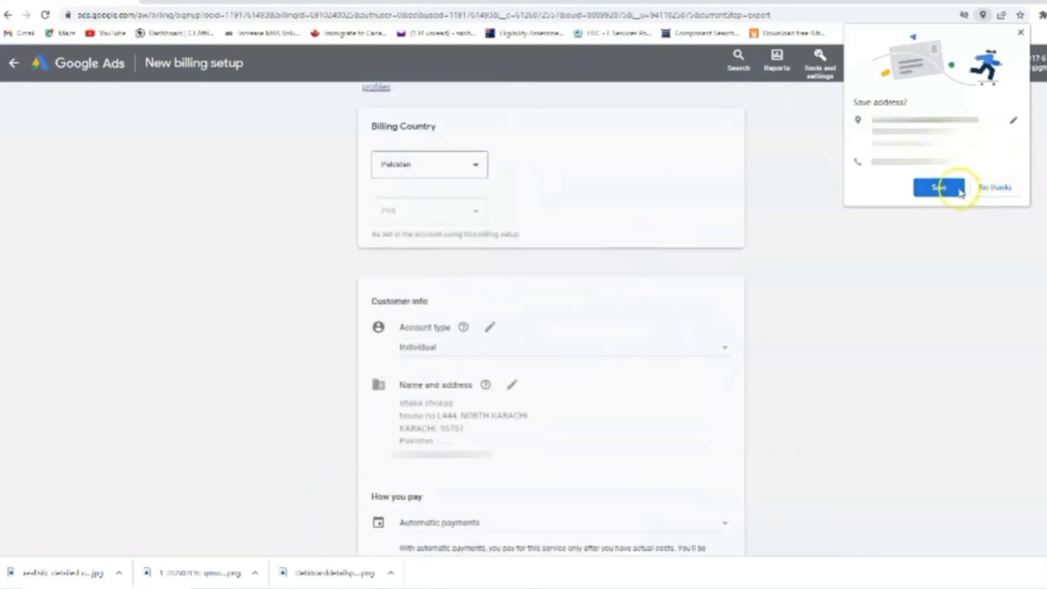
pyautogui.click(995, 188)
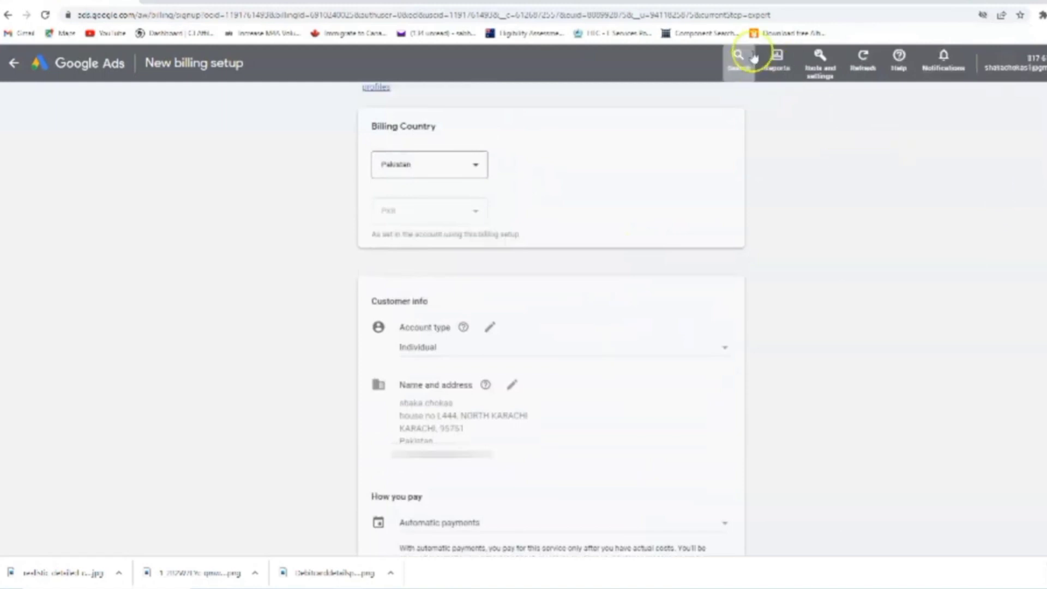
pyautogui.click(52, 64)
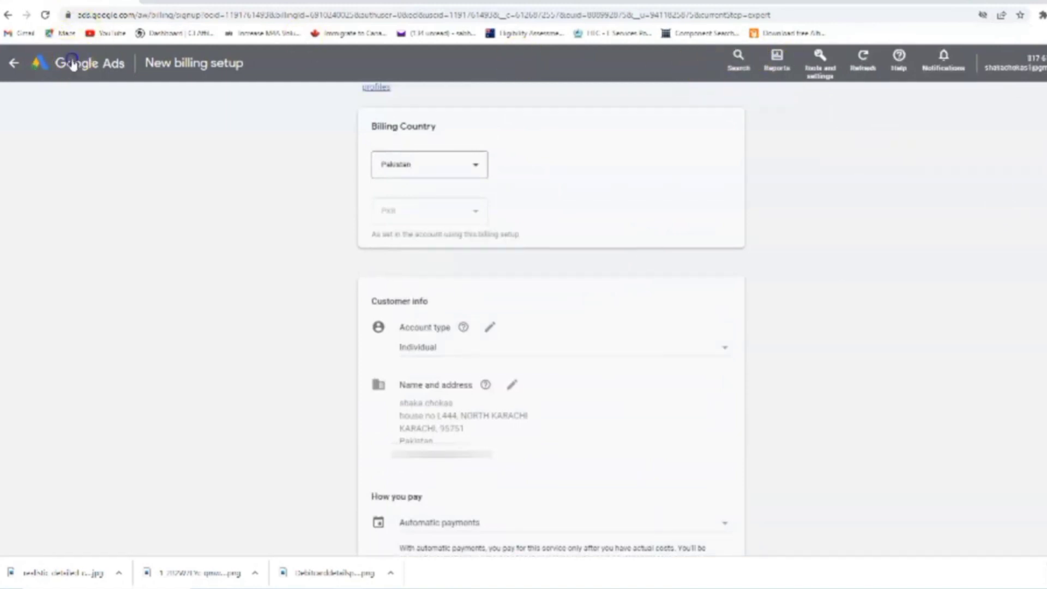